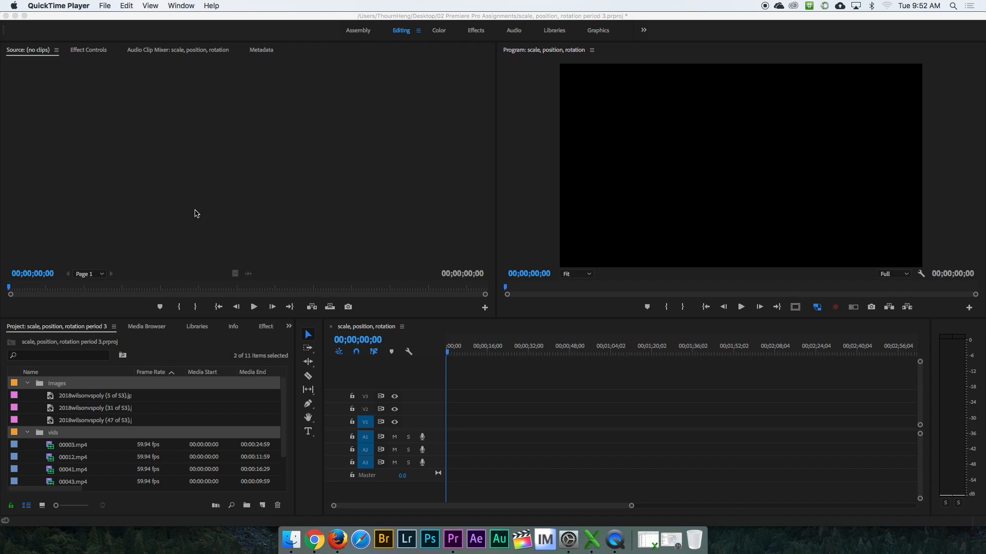
Check the lesson agenda, return to Premiere Pro, and place 00041.mp4 at the start of V1, keeping the existing sequence settings
{"action": "left_click", "coordinate": [314, 539]}
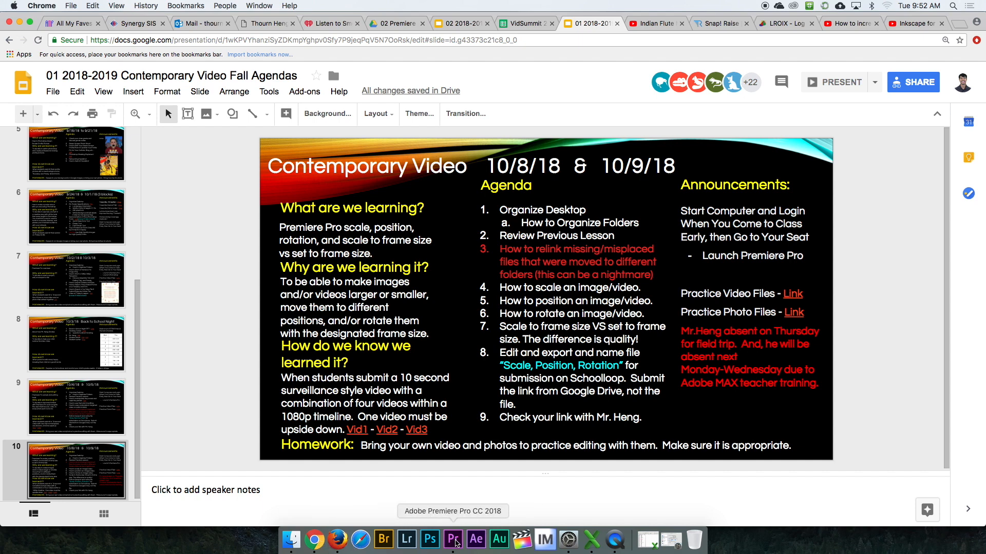
{"action": "left_click", "coordinate": [454, 540]}
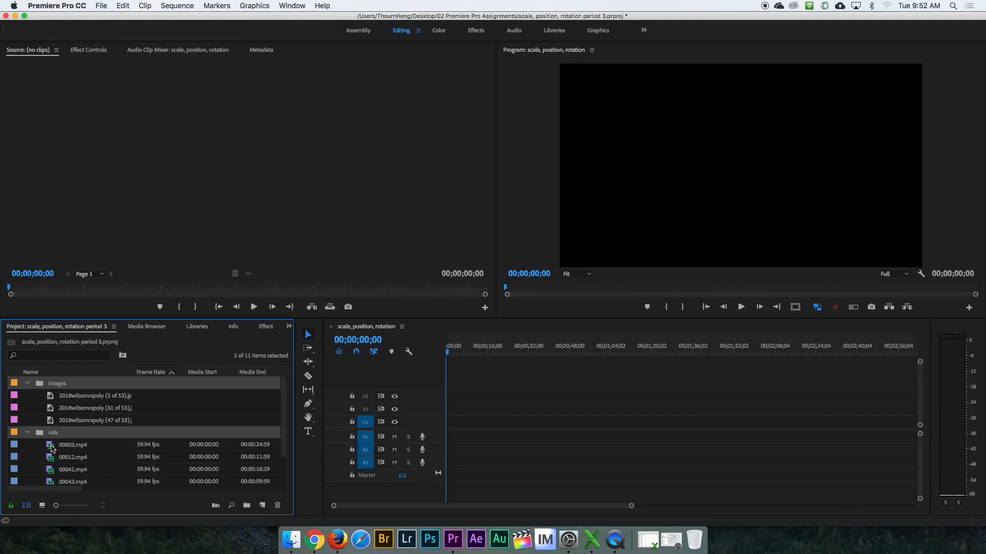
{"action": "left_click", "coordinate": [52, 447]}
{"action": "scroll", "coordinate": [54, 449], "scroll_direction": "down", "scroll_amount": 2}
{"action": "left_click_drag", "start_coordinate": [56, 447], "coordinate": [440, 431]}
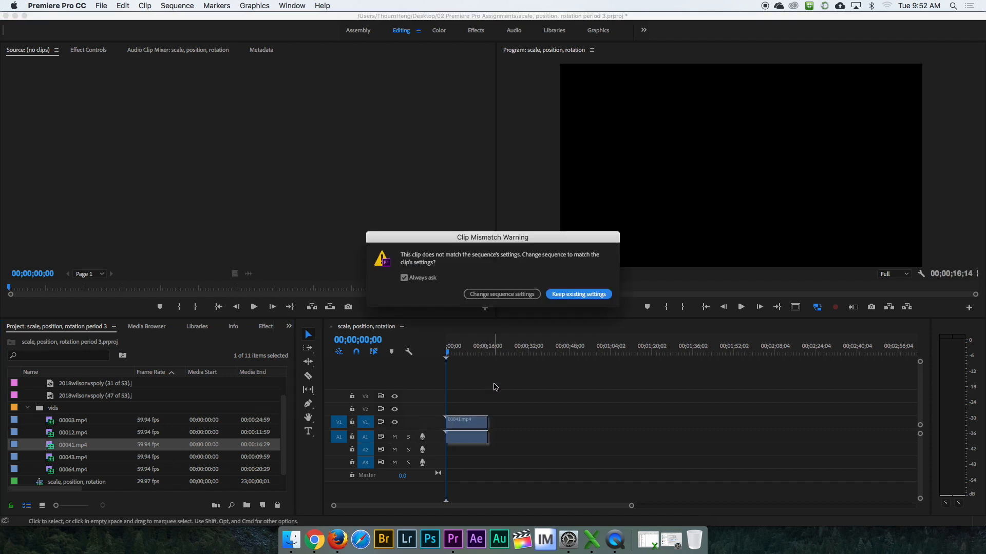
{"action": "left_click", "coordinate": [590, 294]}
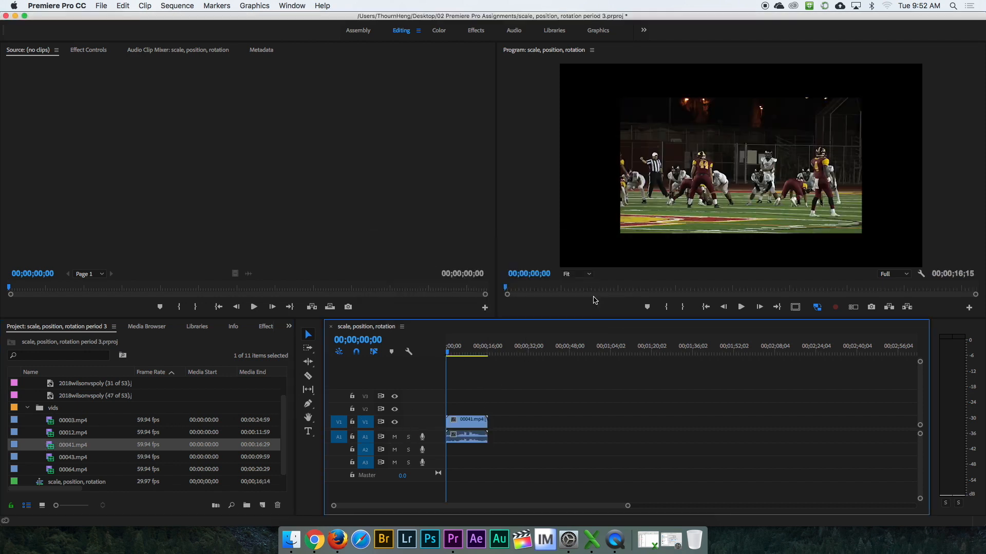
Bring up the motion settings of 00041.mp4 at about 3;12 and enlarge its scale to 150, followed by 934
{"action": "mouse_move", "coordinate": [448, 354]}
{"action": "left_mouse_down"}
{"action": "mouse_move", "coordinate": [468, 358]}
{"action": "mouse_move", "coordinate": [454, 354]}
{"action": "left_mouse_up"}
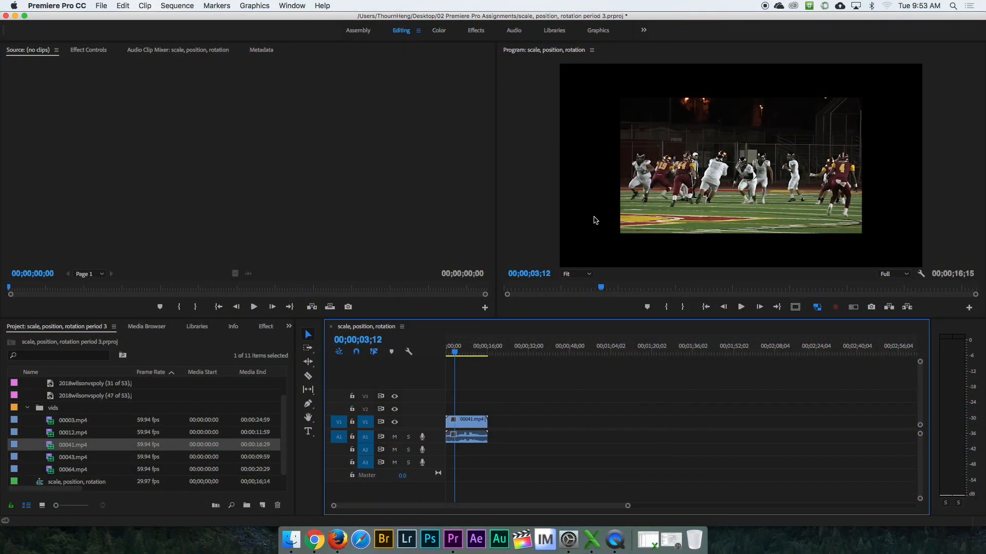
{"action": "left_click", "coordinate": [475, 32]}
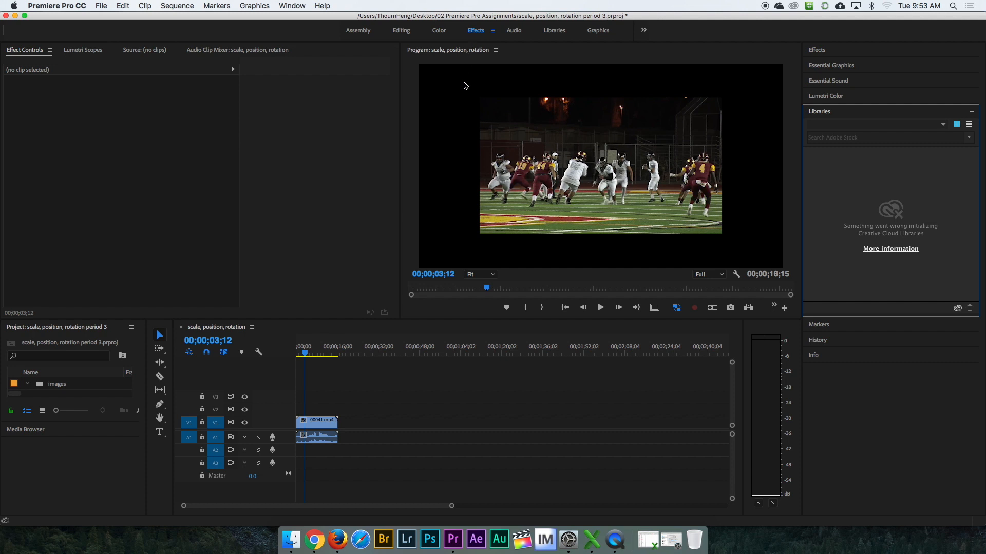
{"action": "left_click", "coordinate": [323, 424]}
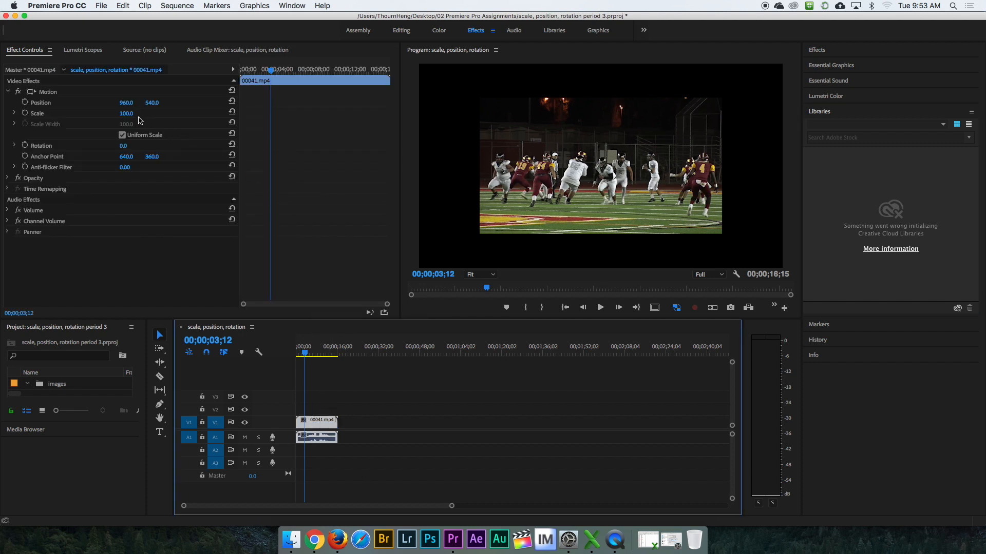
{"action": "left_click", "coordinate": [9, 92]}
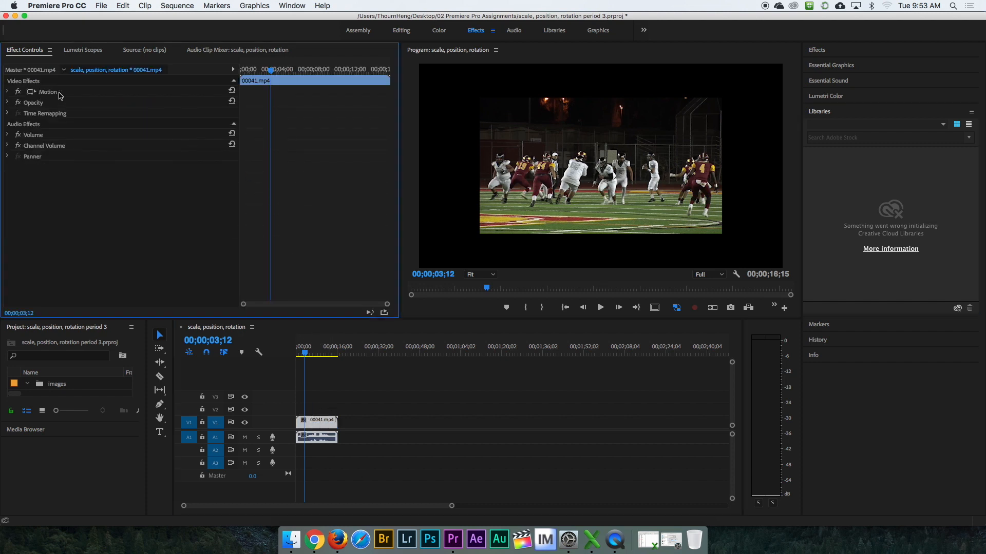
{"action": "left_click", "coordinate": [8, 92]}
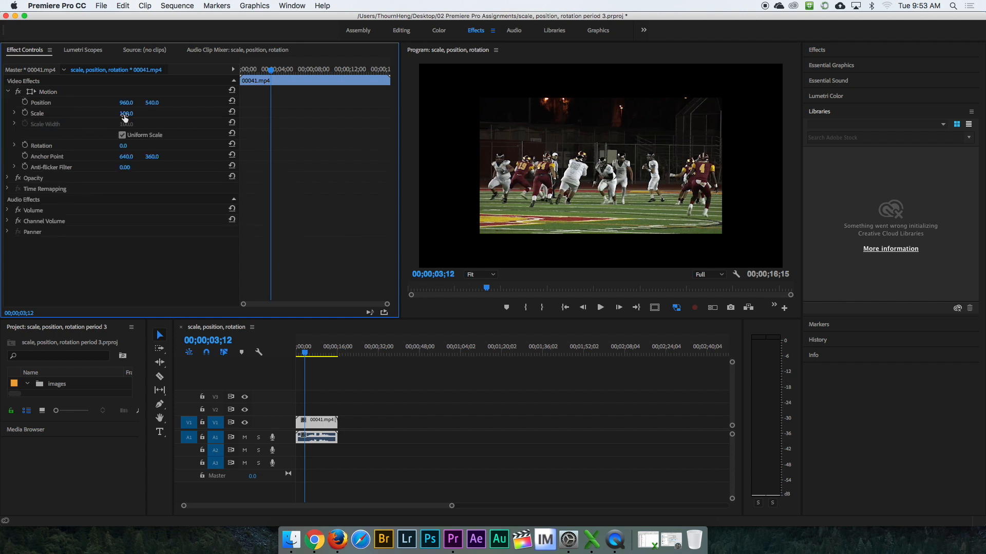
{"action": "left_click_drag", "start_coordinate": [125, 114], "coordinate": [152, 113]}
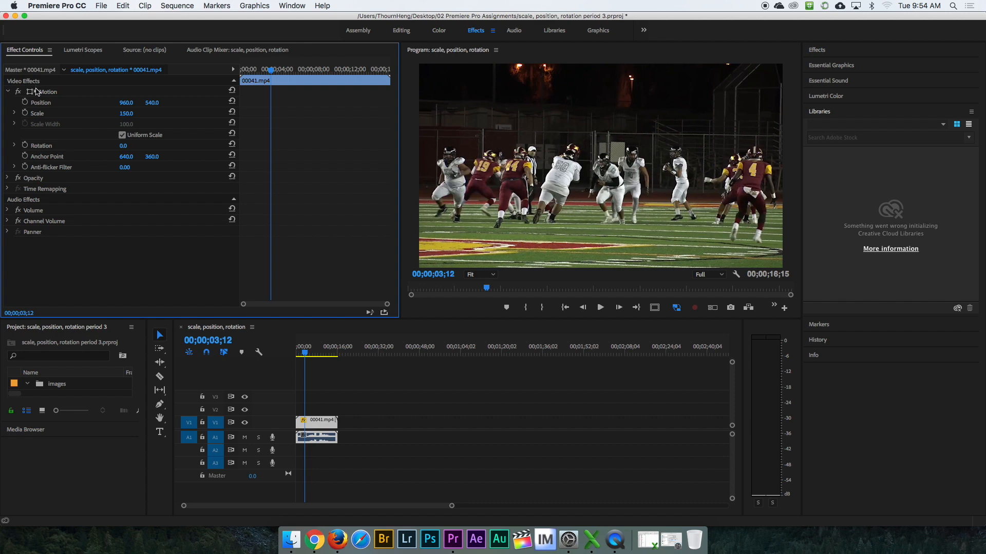
{"action": "left_click_drag", "start_coordinate": [127, 113], "coordinate": [331, 113]}
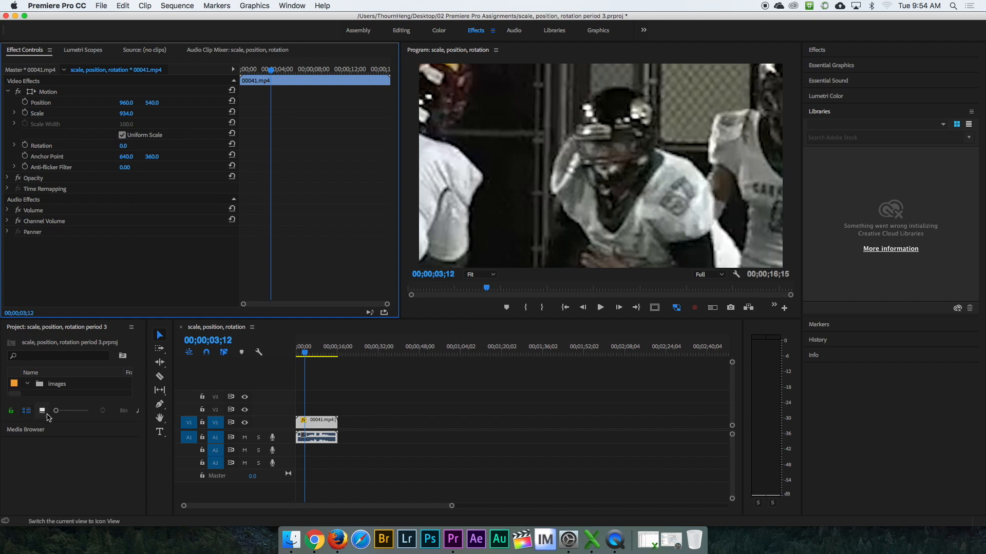
Append the image 2018wilsonvspoly (31 of 53).jpg after the video on V1 and bring up its motion settings in the Effects workspace
{"action": "left_click", "coordinate": [54, 350]}
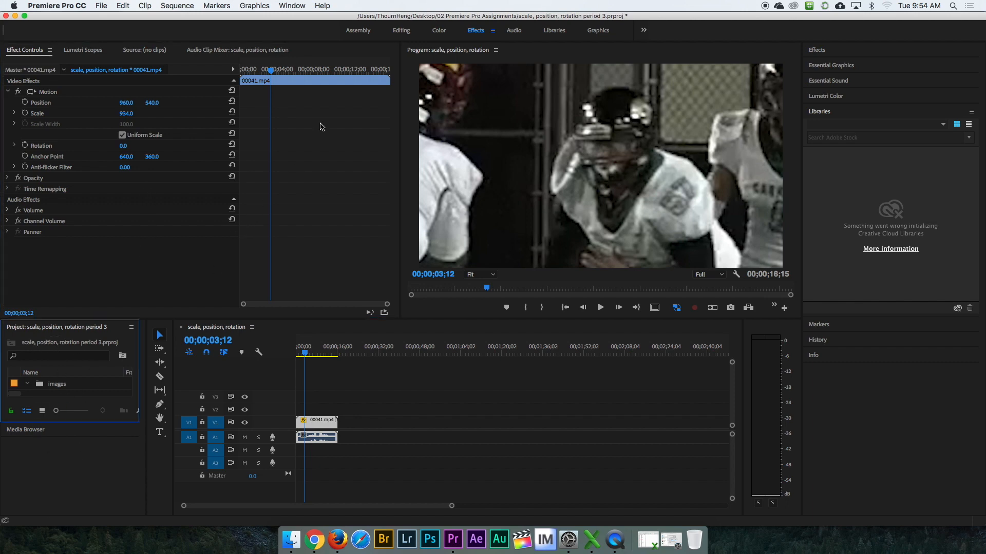
{"action": "left_click", "coordinate": [402, 31]}
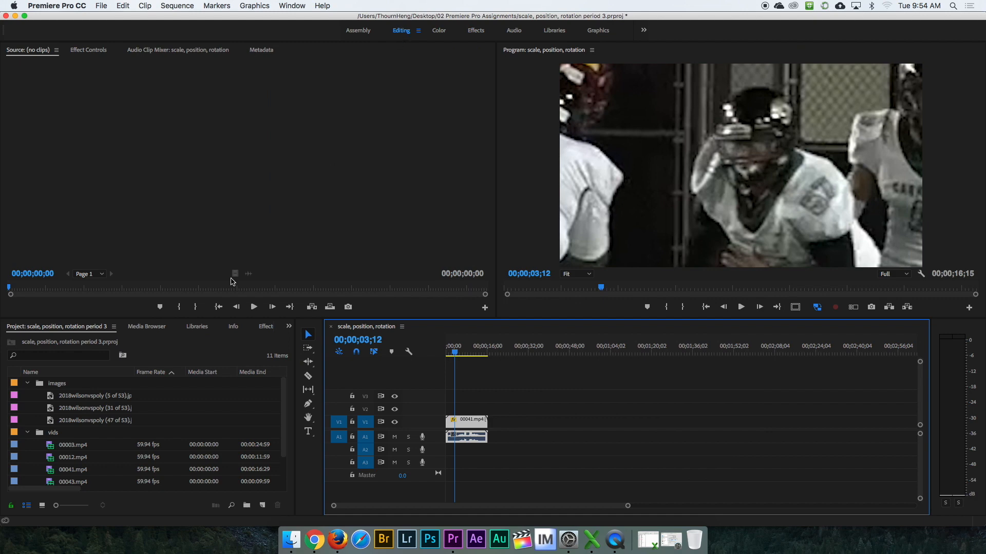
{"action": "left_click", "coordinate": [59, 407]}
{"action": "left_click_drag", "start_coordinate": [59, 407], "coordinate": [493, 422]}
{"action": "left_click_drag", "start_coordinate": [454, 352], "coordinate": [494, 359]}
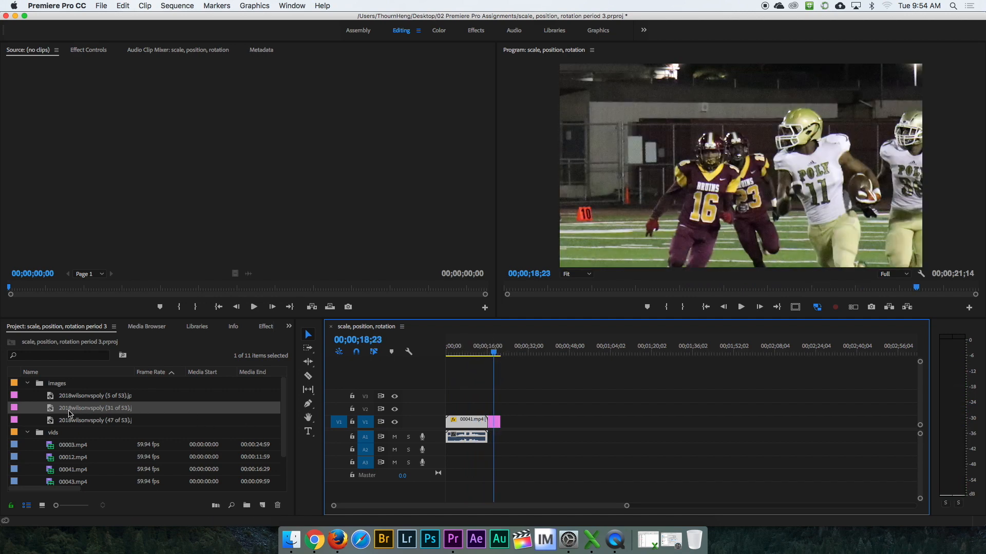
{"action": "double_click", "coordinate": [53, 413]}
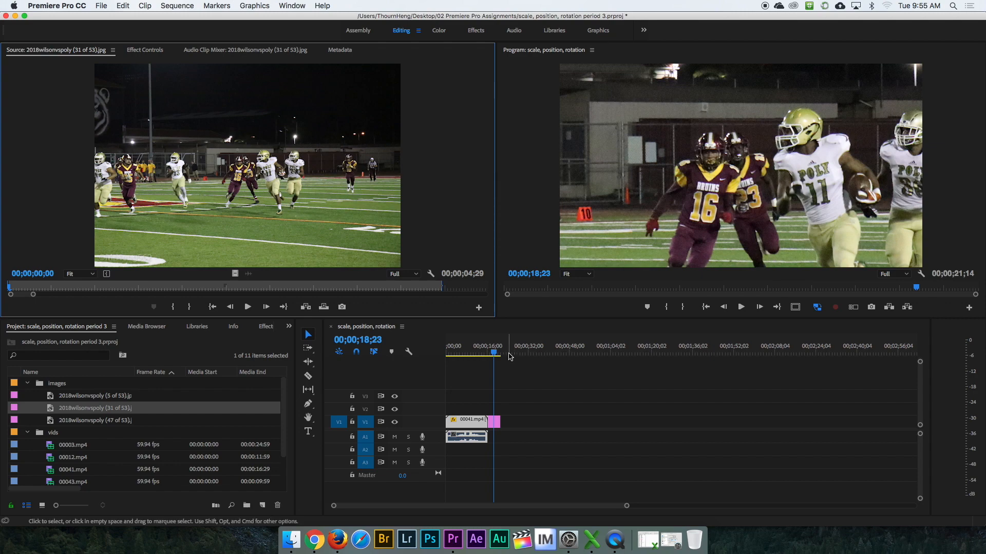
{"action": "left_click", "coordinate": [496, 424]}
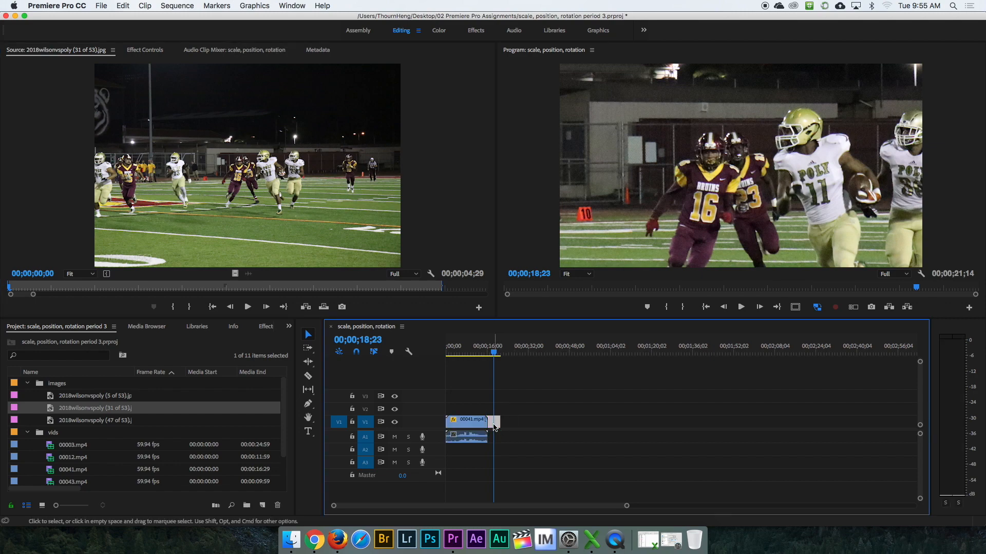
{"action": "left_click", "coordinate": [478, 34]}
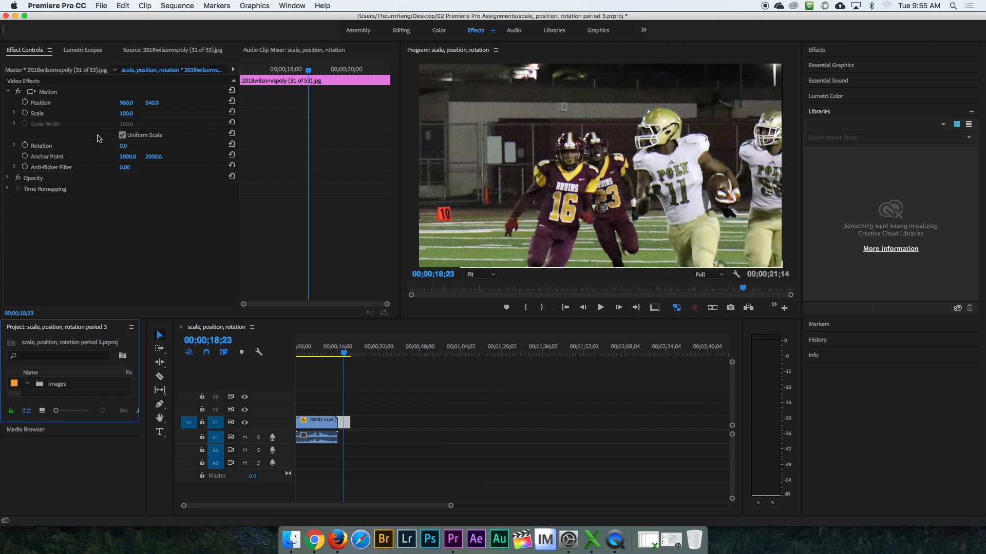
Try scale values of 22, 54 and 114 on the 2018wilsonvspoly (31 of 53) image
{"action": "left_click", "coordinate": [126, 115]}
{"action": "left_click_drag", "start_coordinate": [126, 115], "coordinate": [86, 115]}
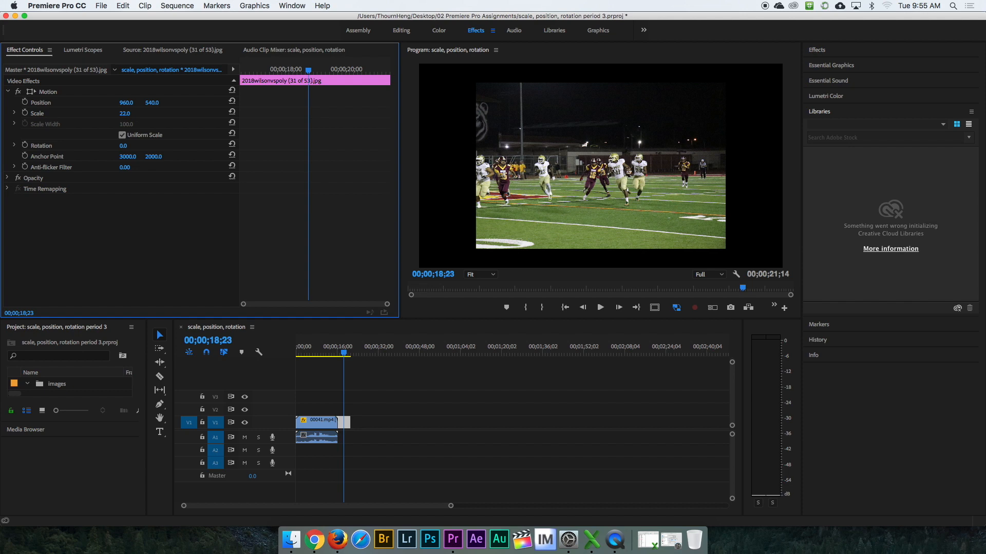
{"action": "left_click_drag", "start_coordinate": [124, 113], "coordinate": [141, 113]}
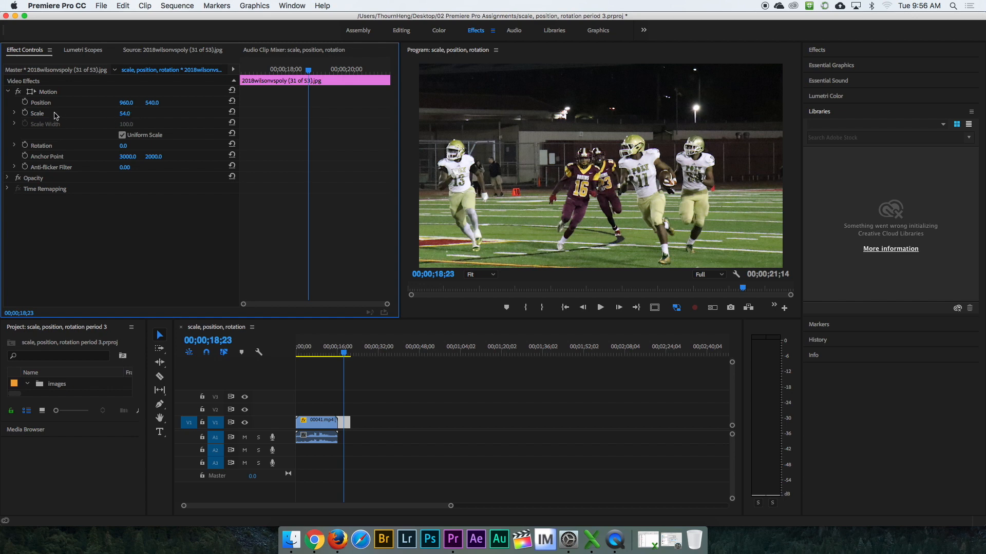
{"action": "left_click_drag", "start_coordinate": [123, 114], "coordinate": [130, 113]}
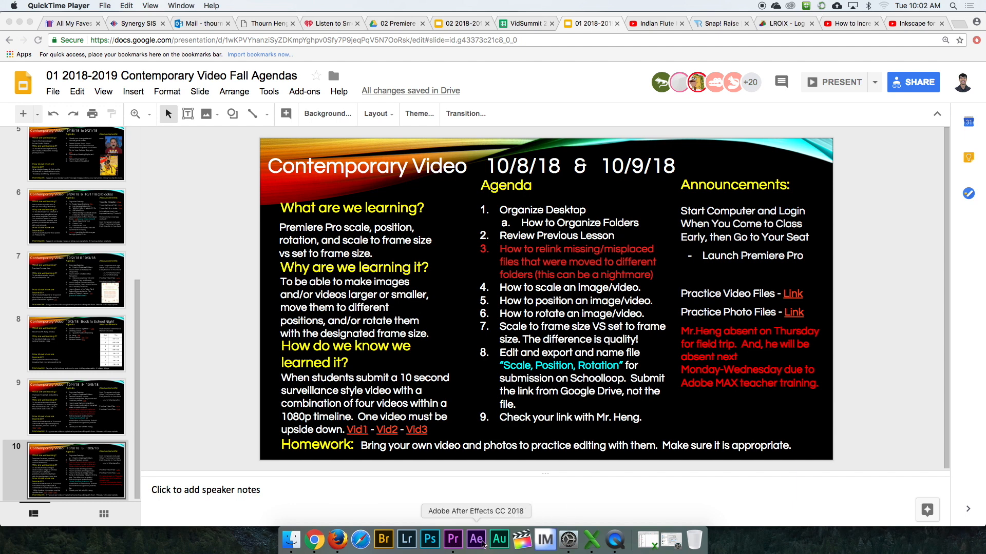
Return to Premiere Pro and reduce the scale of the 00041.mp4 clip to 56
{"action": "left_click", "coordinate": [452, 539]}
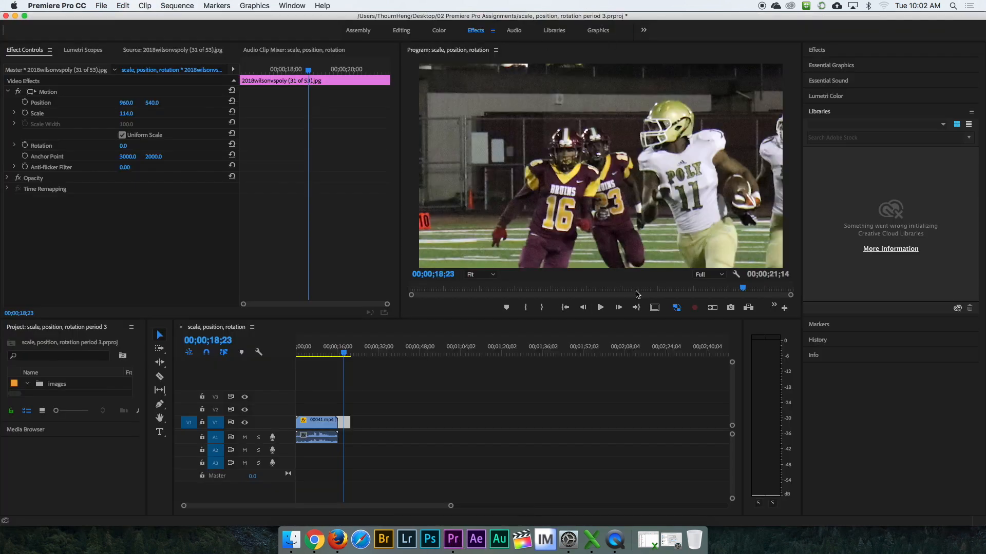
{"action": "left_click_drag", "start_coordinate": [347, 357], "coordinate": [326, 359]}
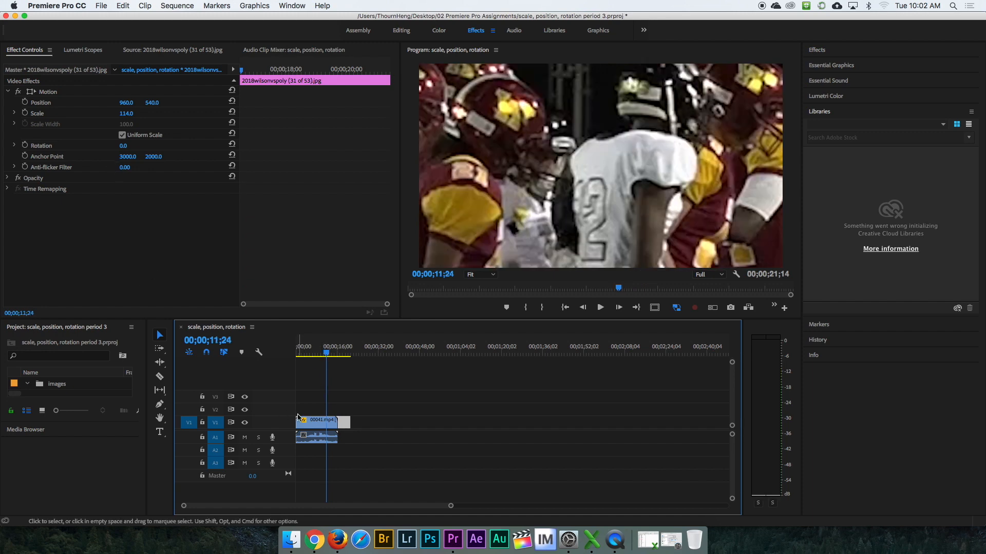
{"action": "left_click", "coordinate": [322, 424]}
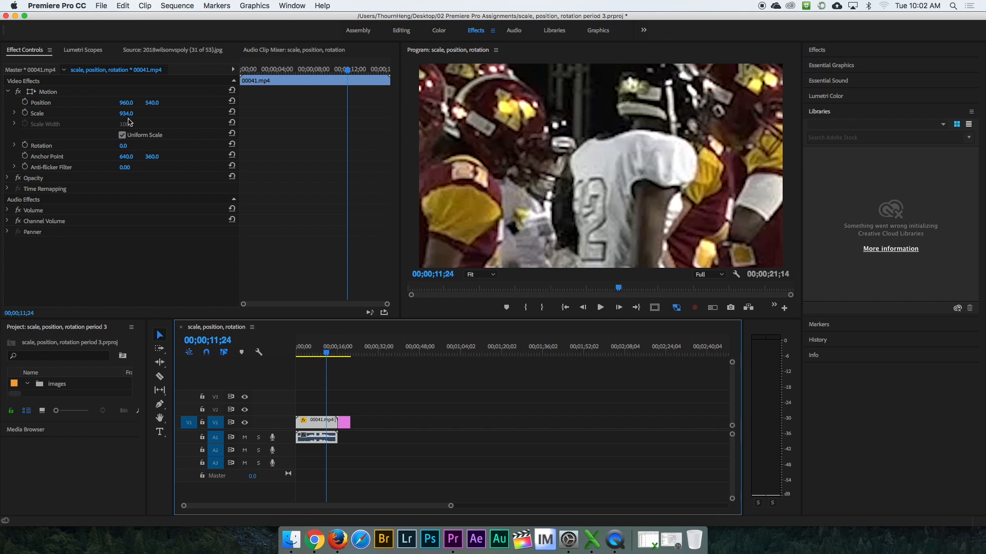
{"action": "left_click_drag", "start_coordinate": [126, 114], "coordinate": [0, 114]}
Reduce the scale of the image clip following the video to 13
{"action": "mouse_move", "coordinate": [331, 353]}
{"action": "left_mouse_down"}
{"action": "mouse_move", "coordinate": [346, 359]}
{"action": "mouse_move", "coordinate": [324, 358]}
{"action": "mouse_move", "coordinate": [341, 357]}
{"action": "left_mouse_up"}
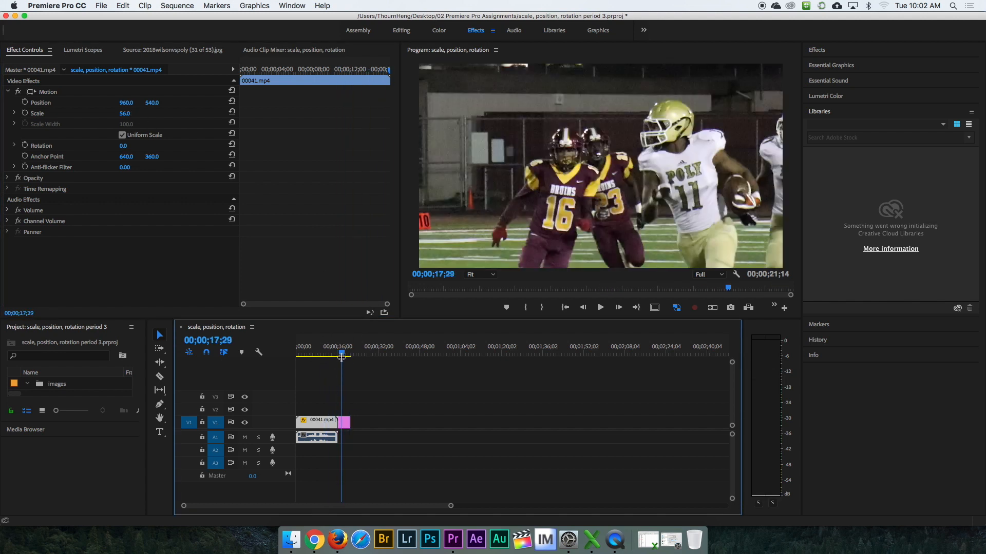
{"action": "left_click", "coordinate": [345, 422]}
{"action": "left_click_drag", "start_coordinate": [126, 113], "coordinate": [75, 113]}
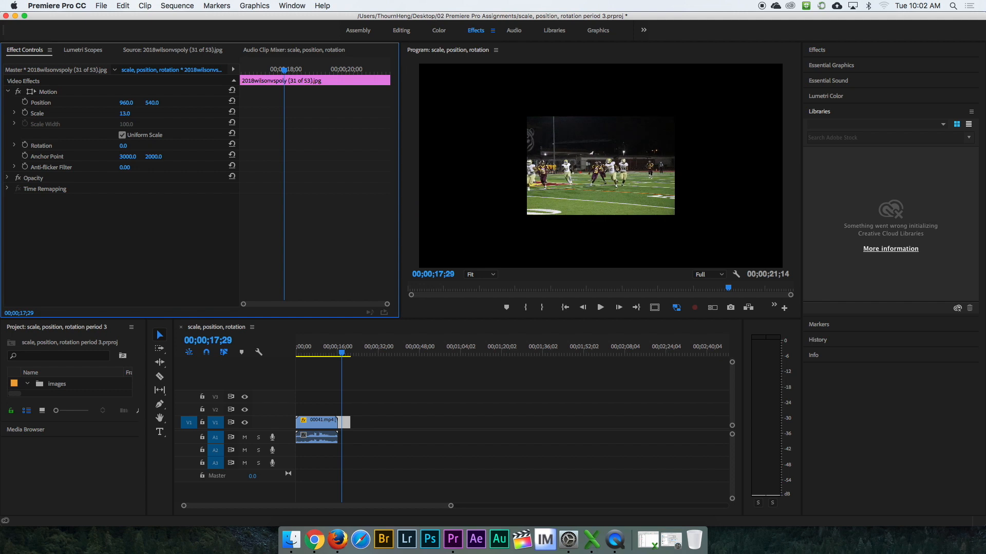
Move the image clip up to V2 so that it overlaps the end of the 00041.mp4 video
{"action": "left_click", "coordinate": [340, 353]}
{"action": "left_click_drag", "start_coordinate": [340, 353], "coordinate": [311, 349]}
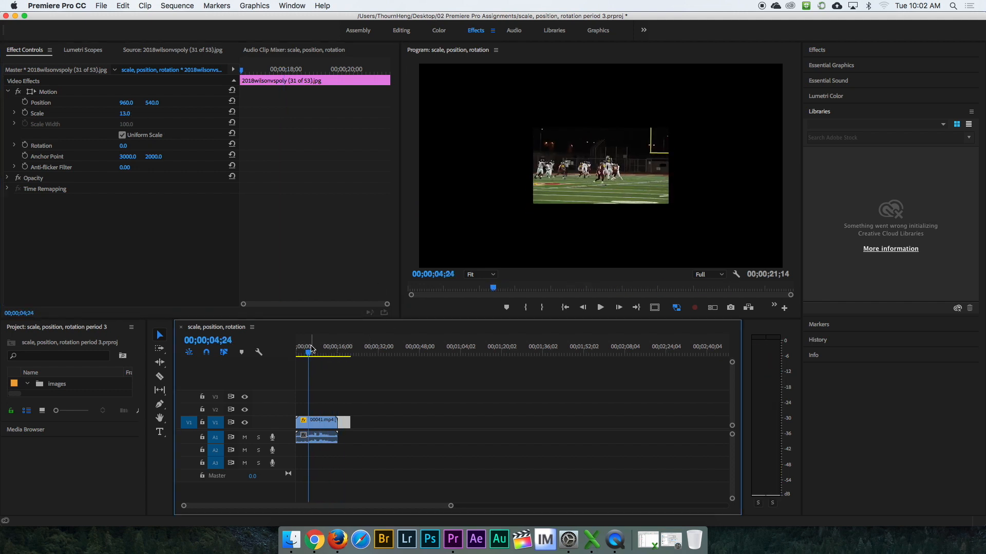
{"action": "left_click", "coordinate": [345, 422]}
{"action": "mouse_move", "coordinate": [346, 423]}
{"action": "left_mouse_down"}
{"action": "mouse_move", "coordinate": [347, 413]}
{"action": "mouse_move", "coordinate": [331, 410]}
{"action": "left_mouse_up"}
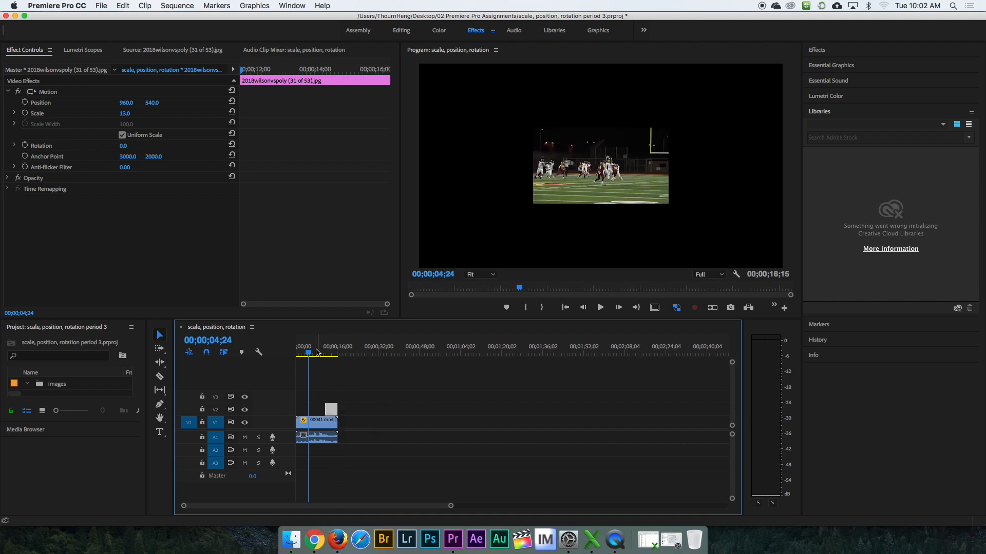
Reposition the 00041.mp4 clip to 436, 288 in the upper-left part of the video frame
{"action": "mouse_move", "coordinate": [312, 354]}
{"action": "left_mouse_down"}
{"action": "mouse_move", "coordinate": [344, 365]}
{"action": "mouse_move", "coordinate": [320, 358]}
{"action": "left_mouse_up"}
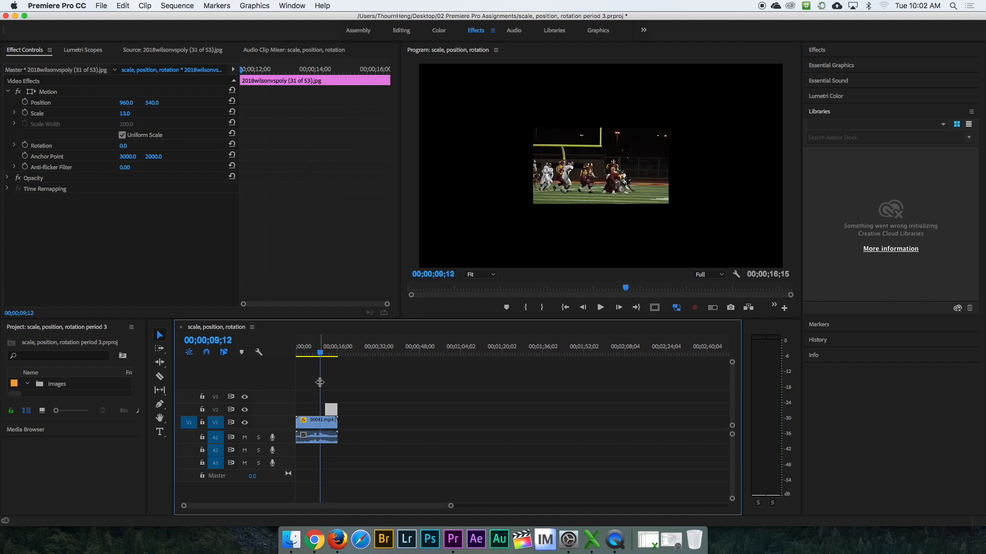
{"action": "left_click", "coordinate": [323, 427]}
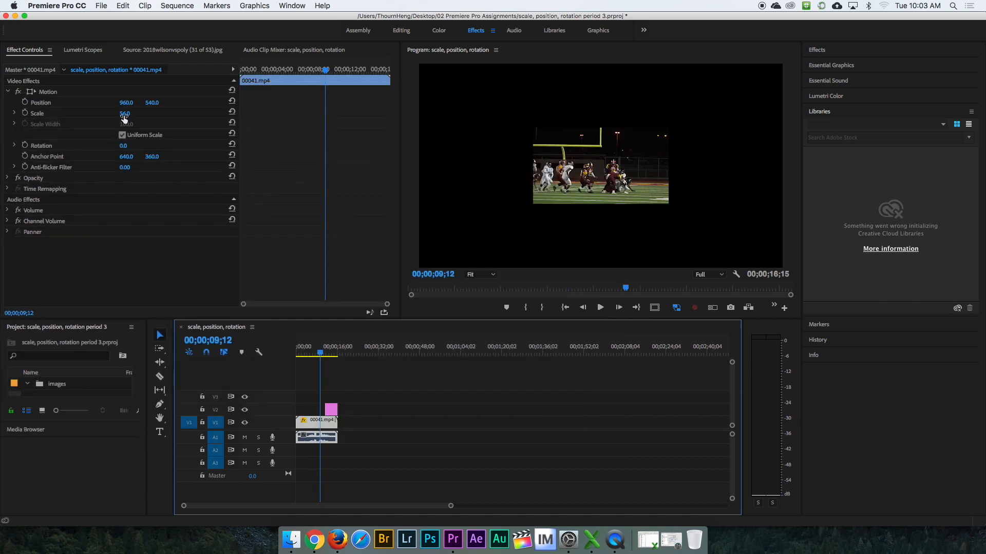
{"action": "left_click", "coordinate": [127, 106]}
{"action": "mouse_move", "coordinate": [126, 103]}
{"action": "left_mouse_down"}
{"action": "mouse_move", "coordinate": [34, 103]}
{"action": "mouse_move", "coordinate": [177, 103]}
{"action": "mouse_move", "coordinate": [20, 103]}
{"action": "mouse_move", "coordinate": [130, 104]}
{"action": "left_mouse_up"}
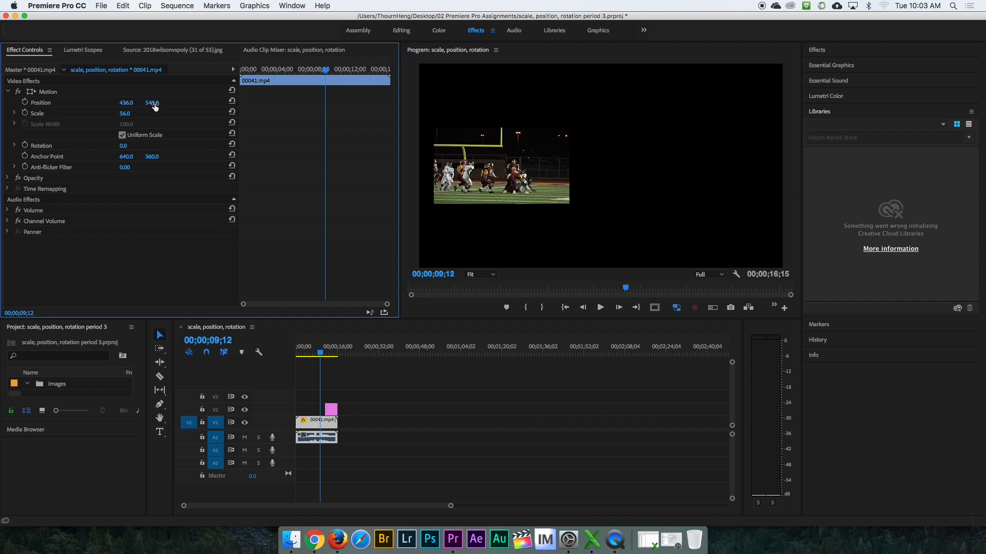
{"action": "left_click_drag", "start_coordinate": [152, 103], "coordinate": [23, 102]}
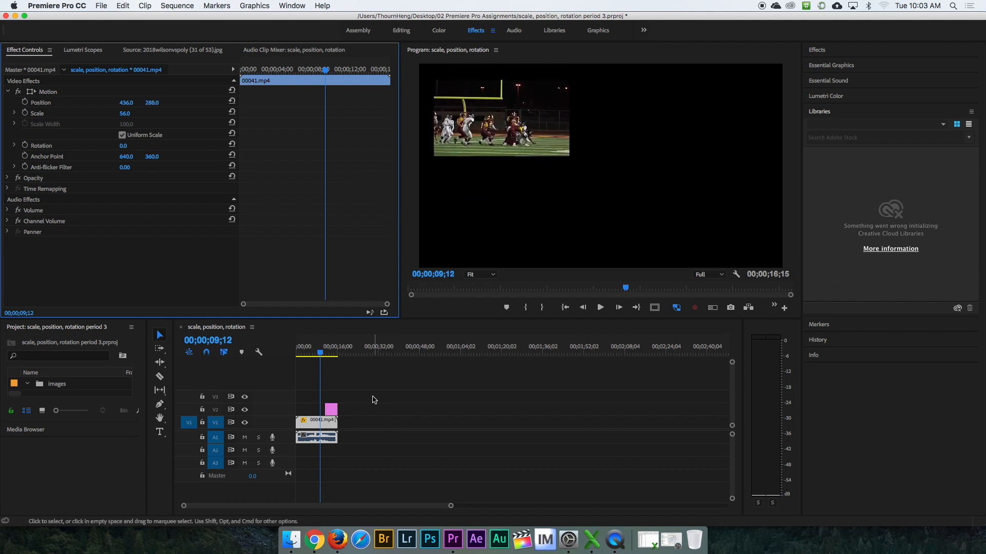
Reposition the image clip on V2 to 1486, 303 in the upper-right part of the video frame, beside the video
{"action": "left_click_drag", "start_coordinate": [325, 358], "coordinate": [329, 357]}
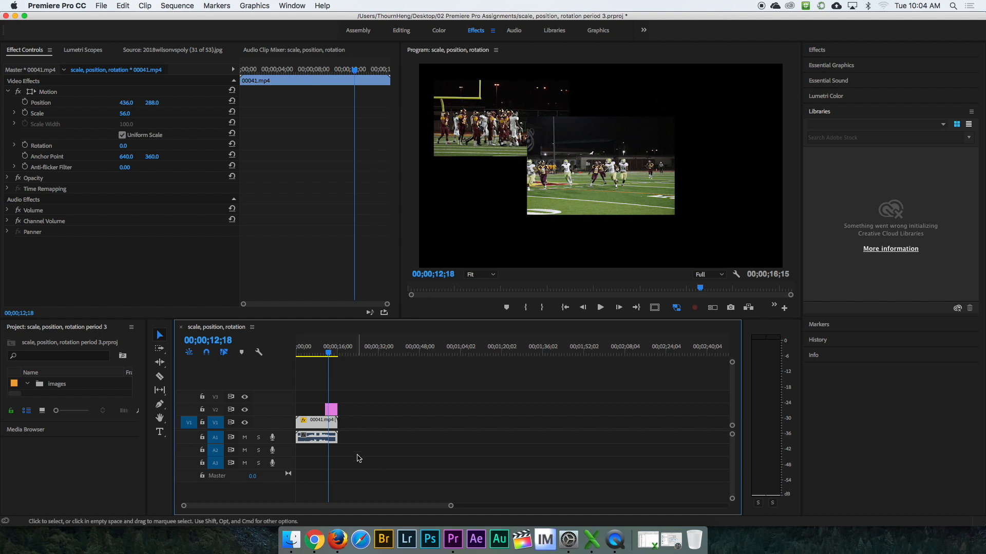
{"action": "left_click", "coordinate": [332, 413]}
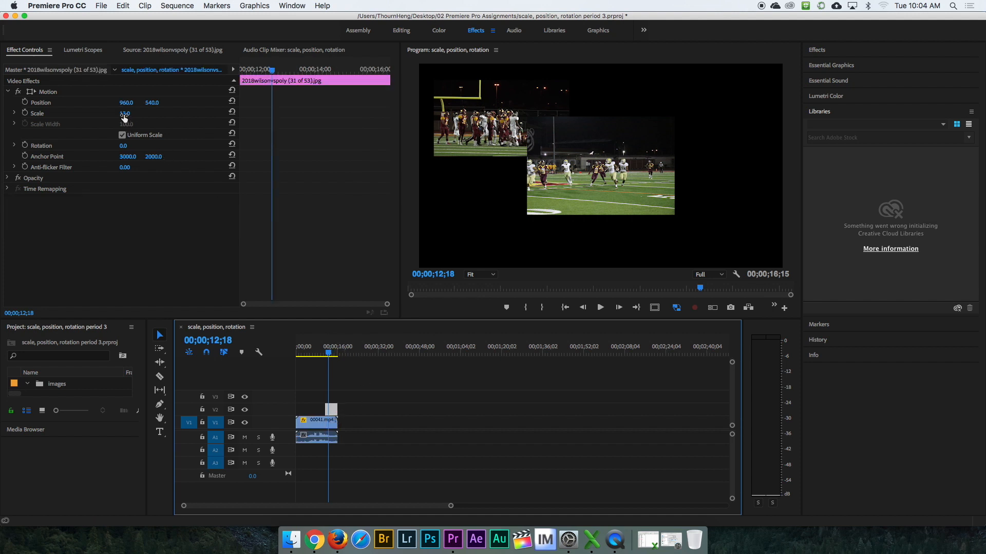
{"action": "left_click_drag", "start_coordinate": [124, 117], "coordinate": [131, 114]}
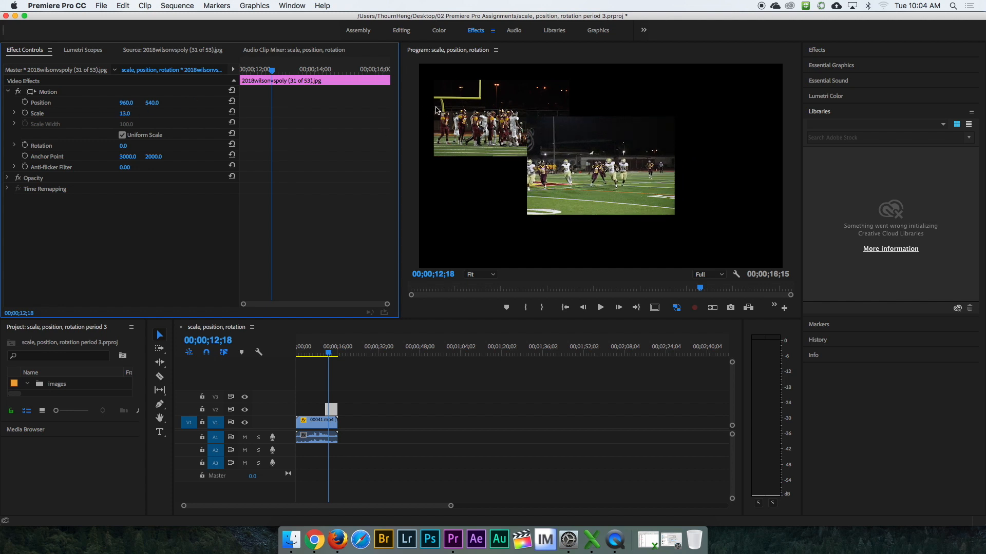
{"action": "left_click_drag", "start_coordinate": [126, 103], "coordinate": [395, 103]}
{"action": "left_click_drag", "start_coordinate": [154, 102], "coordinate": [34, 103]}
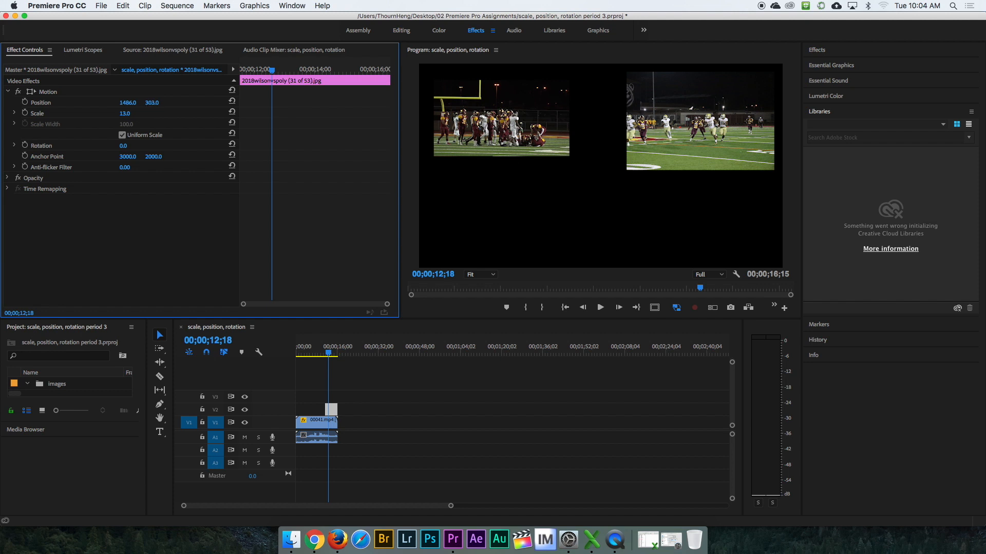
Fine-tune the vertical position of the image clip on V2 in the upper-right part of the frame
{"action": "left_click_drag", "start_coordinate": [152, 103], "coordinate": [149, 103]}
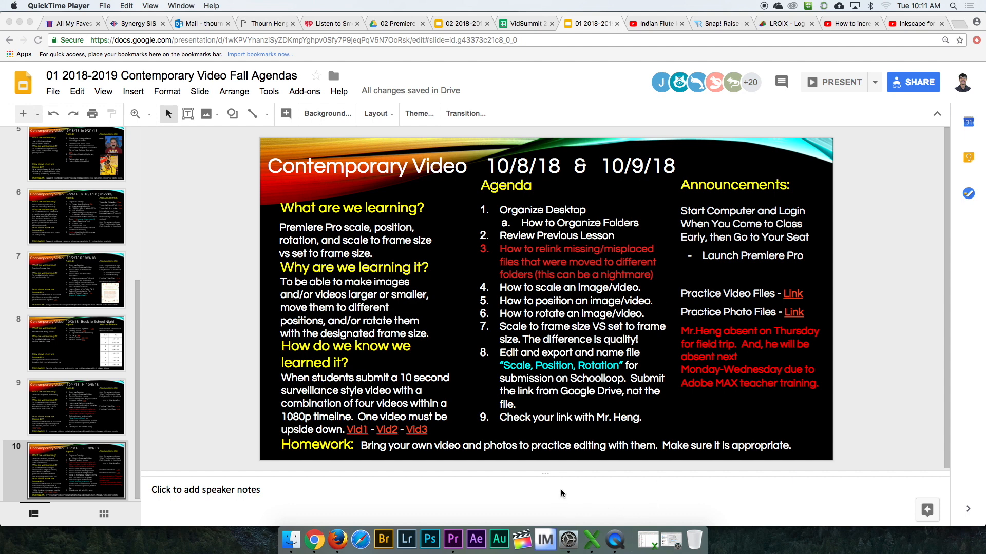
Return to Premiere Pro, try adding 00064.mp4 above V3 at the start of the sequence, and undo it
{"action": "left_click", "coordinate": [452, 538]}
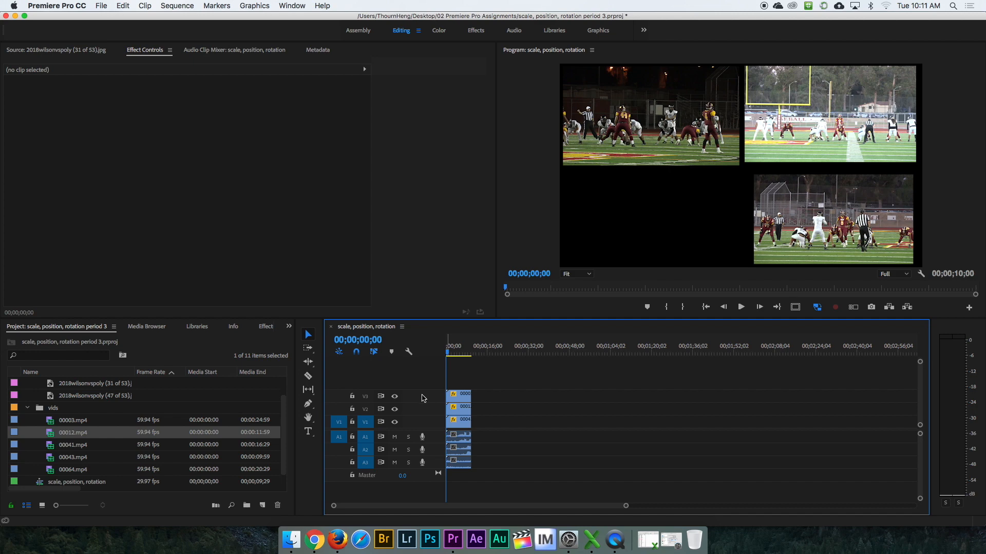
{"action": "left_click", "coordinate": [53, 468]}
{"action": "left_click_drag", "start_coordinate": [64, 472], "coordinate": [445, 380]}
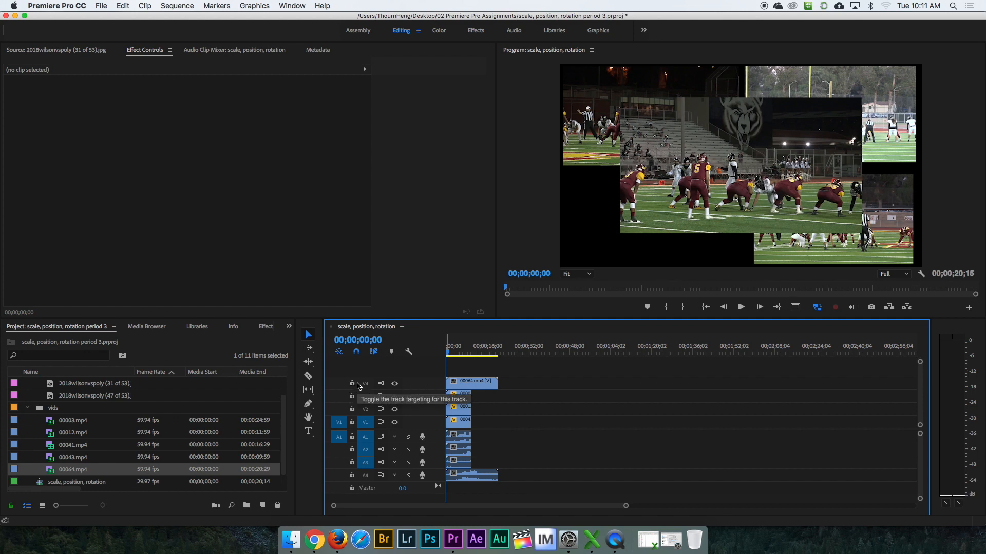
{"action": "key", "text": "super+z"}
Try dropping 00064.mp4 over the existing clip at the start of V2, and undo the overwrite
{"action": "left_click_drag", "start_coordinate": [57, 472], "coordinate": [450, 409]}
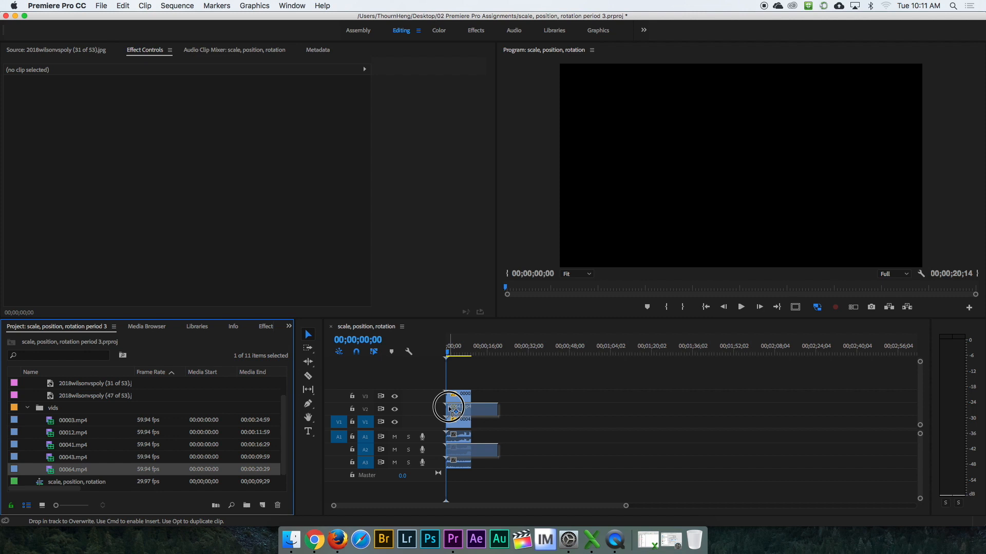
{"action": "left_click_drag", "start_coordinate": [450, 409], "coordinate": [449, 409]}
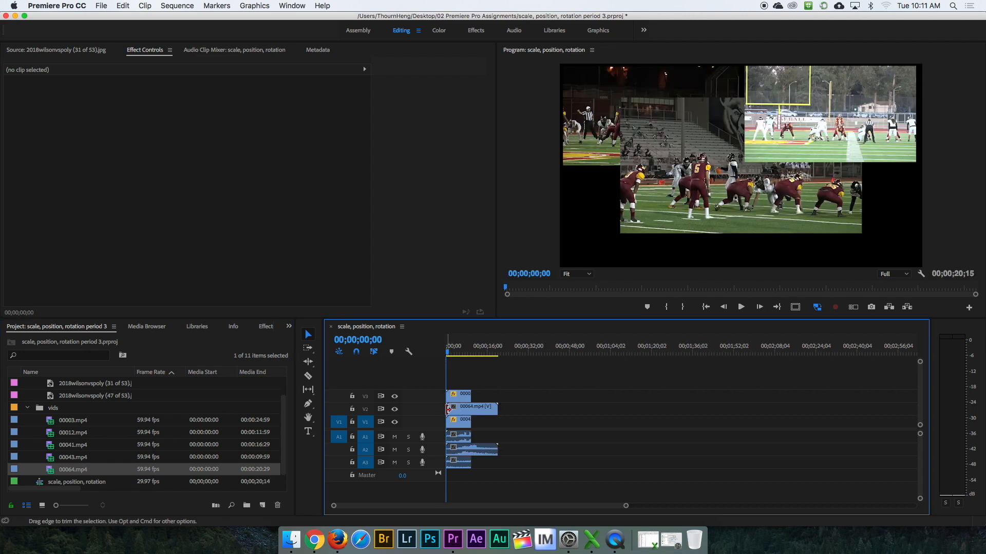
{"action": "key", "text": "super+z"}
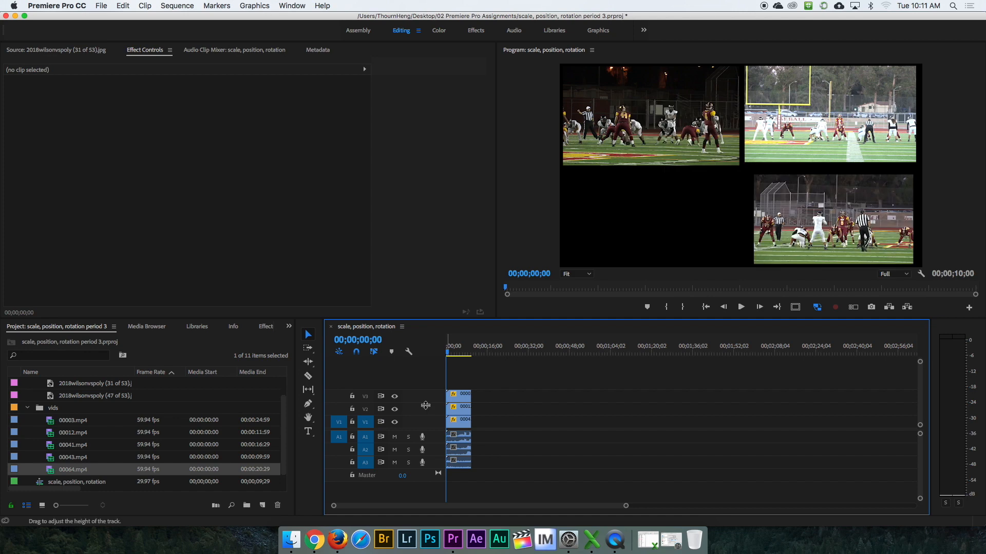
Add 00064.mp4 on a new V4 track at the sequence start and trim its end to match the clips below
{"action": "left_click_drag", "start_coordinate": [49, 473], "coordinate": [440, 384]}
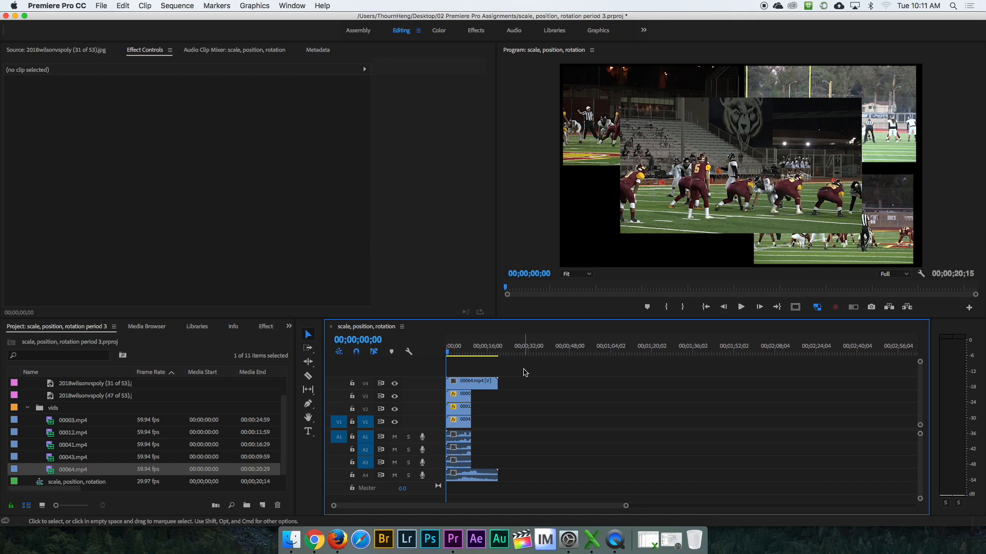
{"action": "left_click_drag", "start_coordinate": [497, 382], "coordinate": [471, 382]}
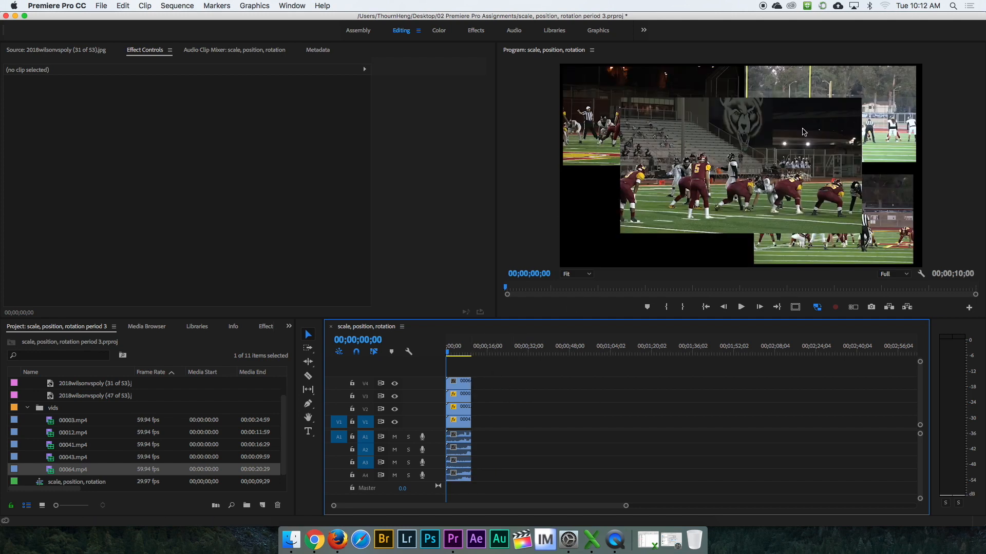
Switch to the Effects workspace and rotate the 00064.mp4 clip on V4 to 40.6° with the rotation dial
{"action": "left_click", "coordinate": [476, 32]}
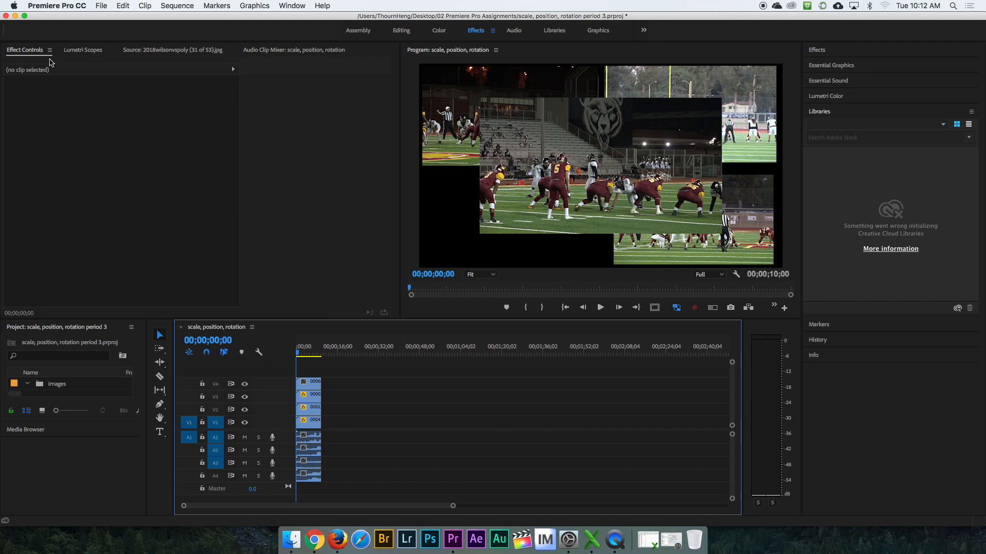
{"action": "left_click", "coordinate": [309, 385]}
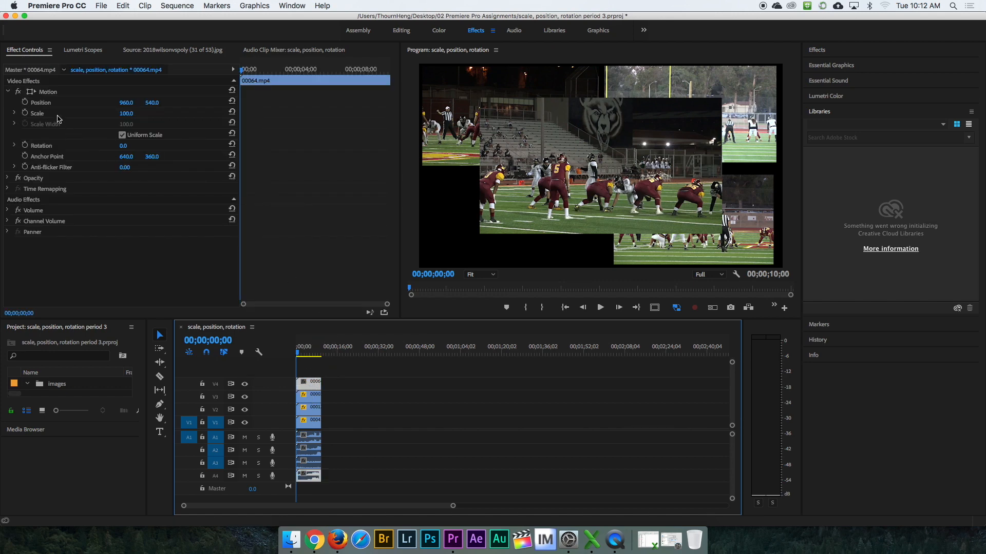
{"action": "left_click", "coordinate": [15, 146]}
{"action": "left_click", "coordinate": [127, 158]}
{"action": "mouse_move", "coordinate": [127, 158]}
{"action": "left_mouse_down"}
{"action": "mouse_move", "coordinate": [121, 171]}
{"action": "mouse_move", "coordinate": [131, 155]}
{"action": "left_mouse_up"}
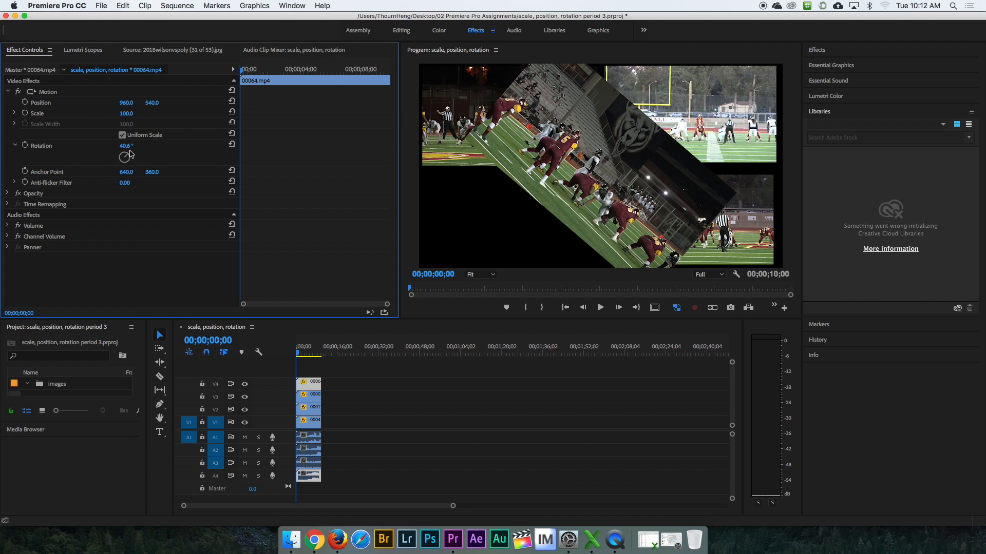
Scrub the rotation value of the 00064.mp4 clip through negative and multi-turn angles, ending at 288.6°
{"action": "mouse_move", "coordinate": [126, 146]}
{"action": "left_mouse_down"}
{"action": "mouse_move", "coordinate": [314, 145]}
{"action": "mouse_move", "coordinate": [109, 145]}
{"action": "left_mouse_up"}
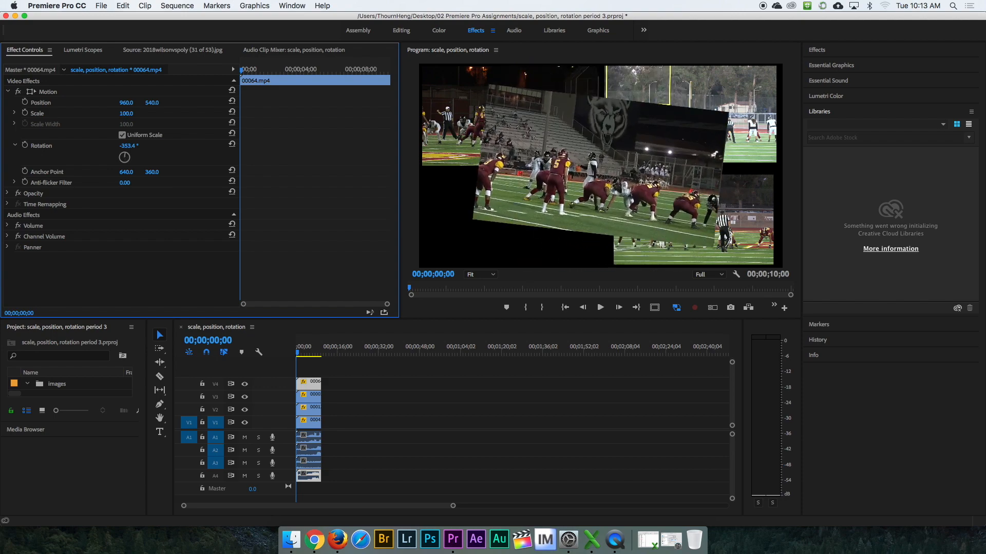
{"action": "left_click_drag", "start_coordinate": [108, 145], "coordinate": [730, 145]}
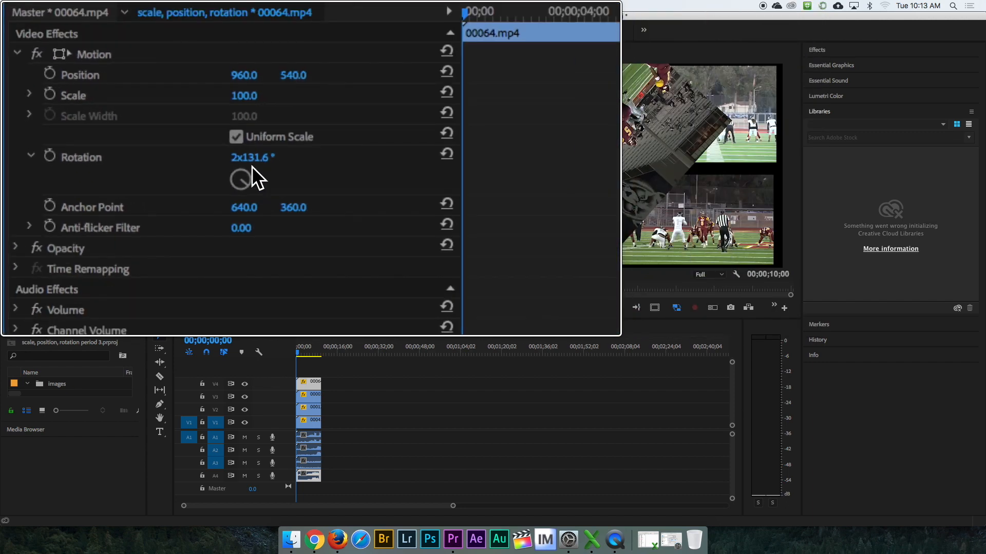
{"action": "left_click_drag", "start_coordinate": [131, 151], "coordinate": [71, 151]}
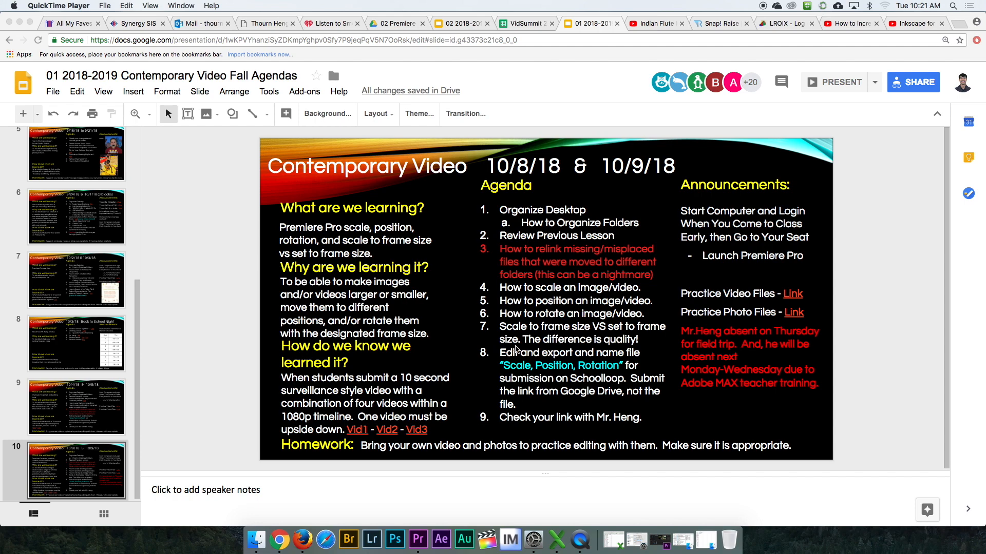
Return to Premiere Pro, move the 00064.mp4 clip to position 624, 237 and set its scale to 60
{"action": "left_click", "coordinate": [424, 546]}
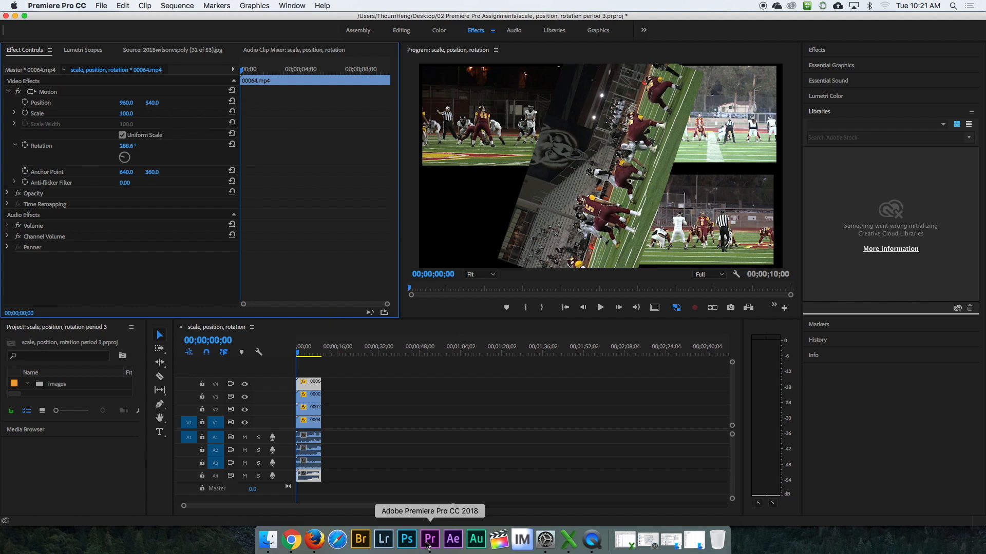
{"action": "left_click", "coordinate": [313, 386]}
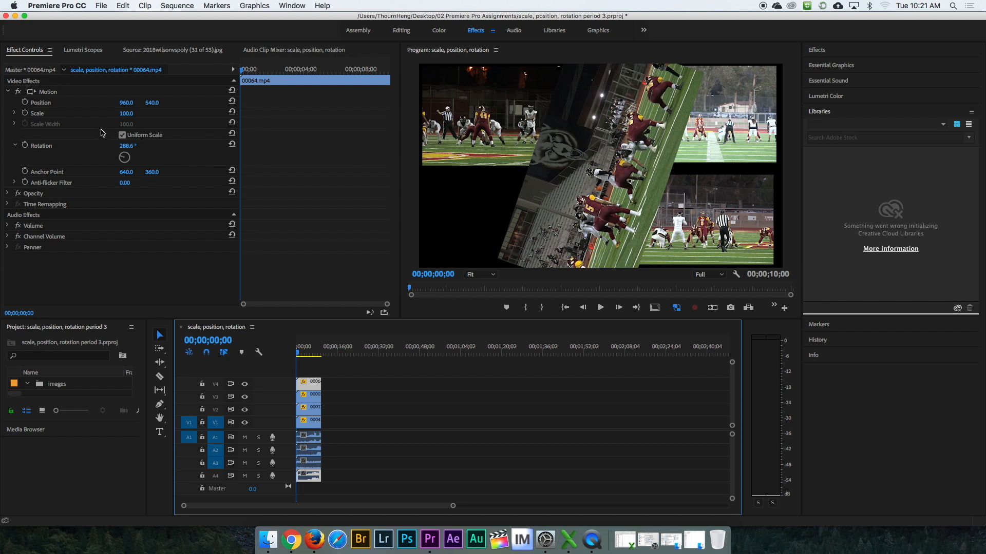
{"action": "left_click_drag", "start_coordinate": [126, 103], "coordinate": [56, 103]}
{"action": "left_click_drag", "start_coordinate": [152, 102], "coordinate": [122, 77]}
{"action": "left_click_drag", "start_coordinate": [126, 113], "coordinate": [153, 112]}
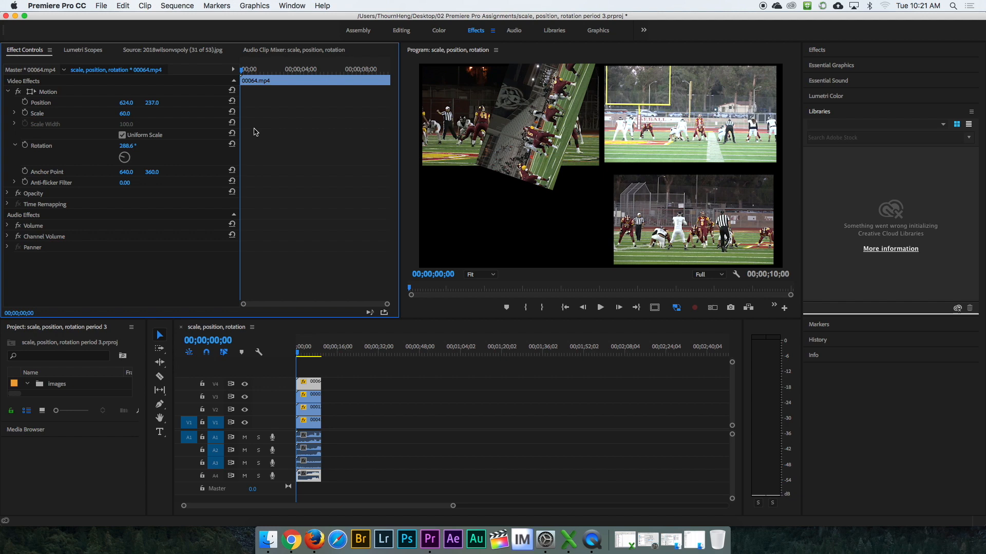
Reset the position, scale and rotation of the 00064.mp4 clip to their defaults
{"action": "left_click", "coordinate": [232, 101]}
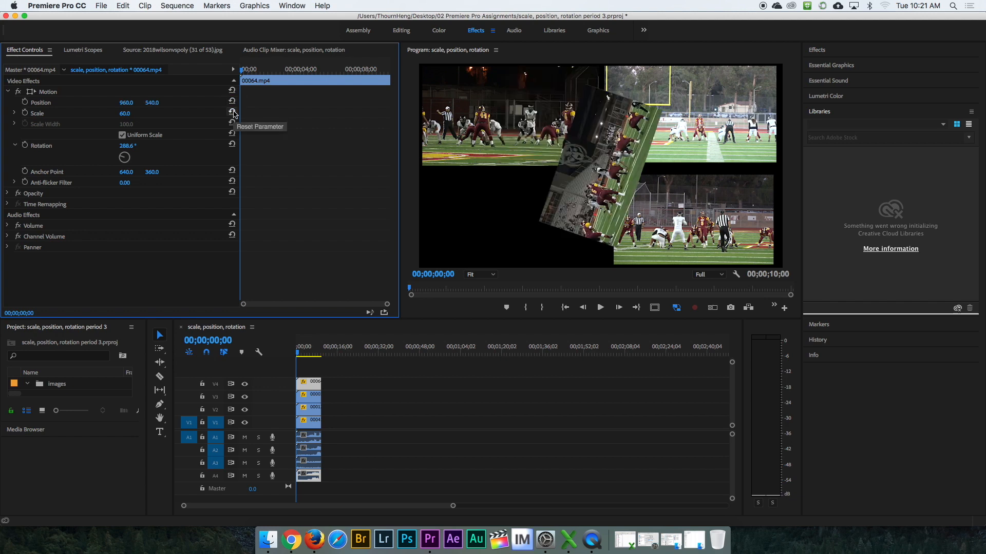
{"action": "left_click", "coordinate": [232, 113]}
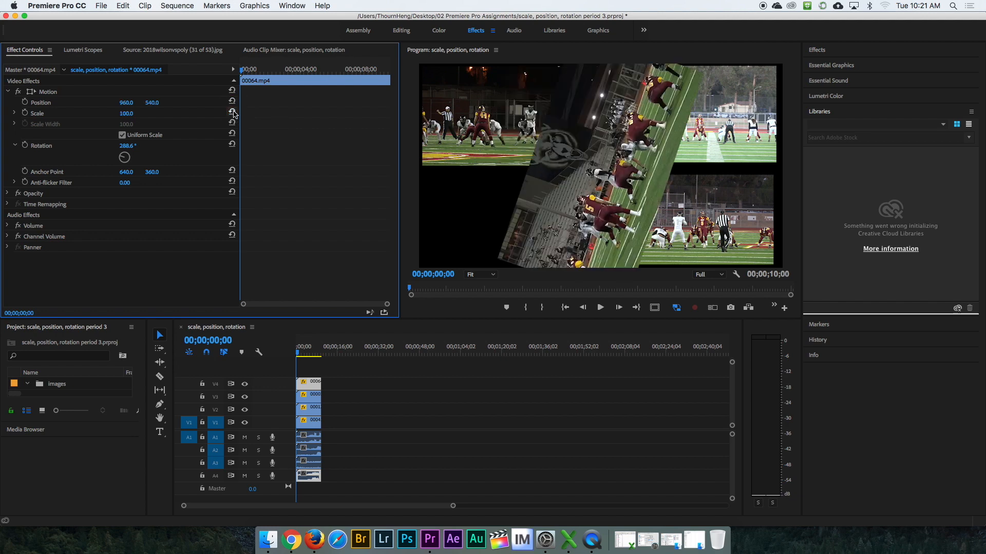
{"action": "left_click", "coordinate": [232, 146]}
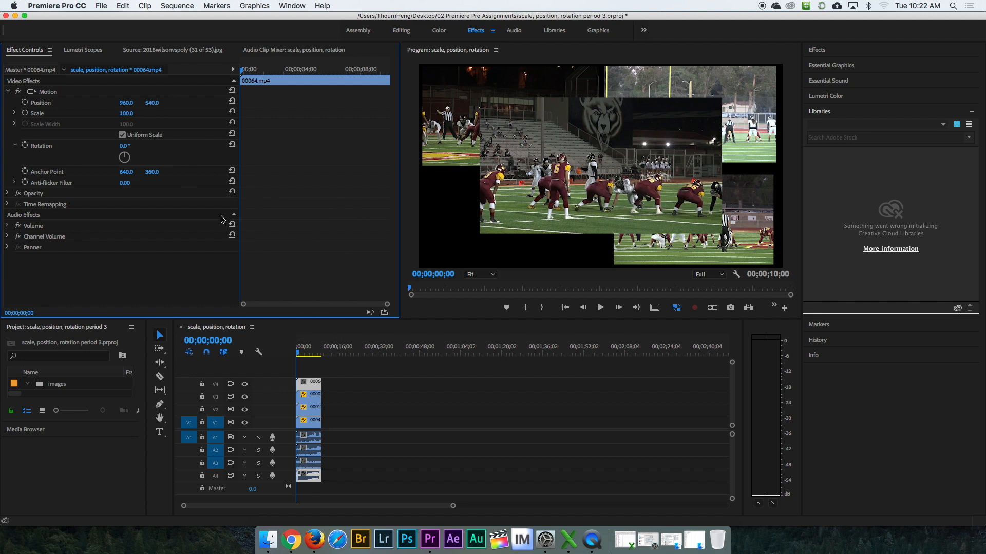
Try Scale to Frame Size on the 00064.mp4 clip on V4, and undo it
{"action": "right_click", "coordinate": [312, 385]}
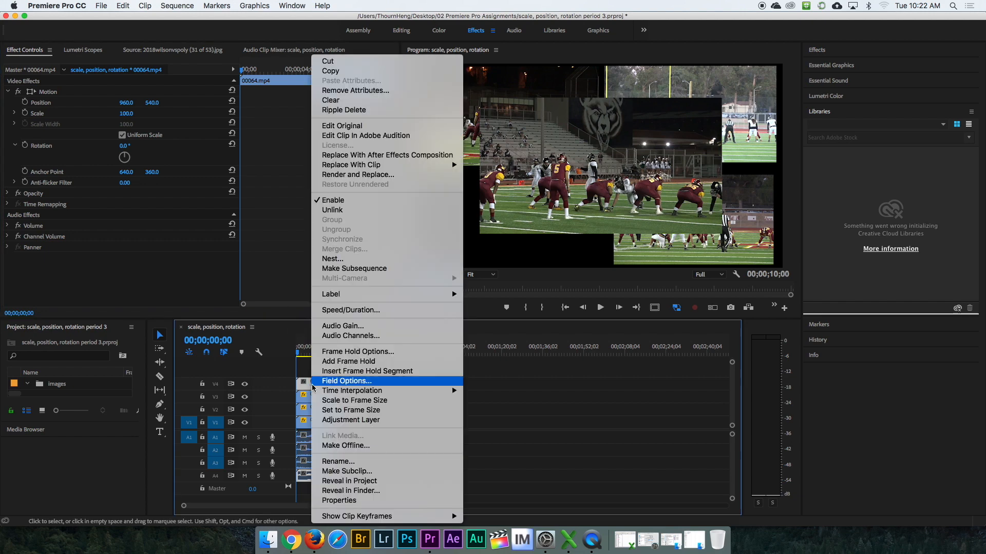
{"action": "left_click", "coordinate": [404, 407]}
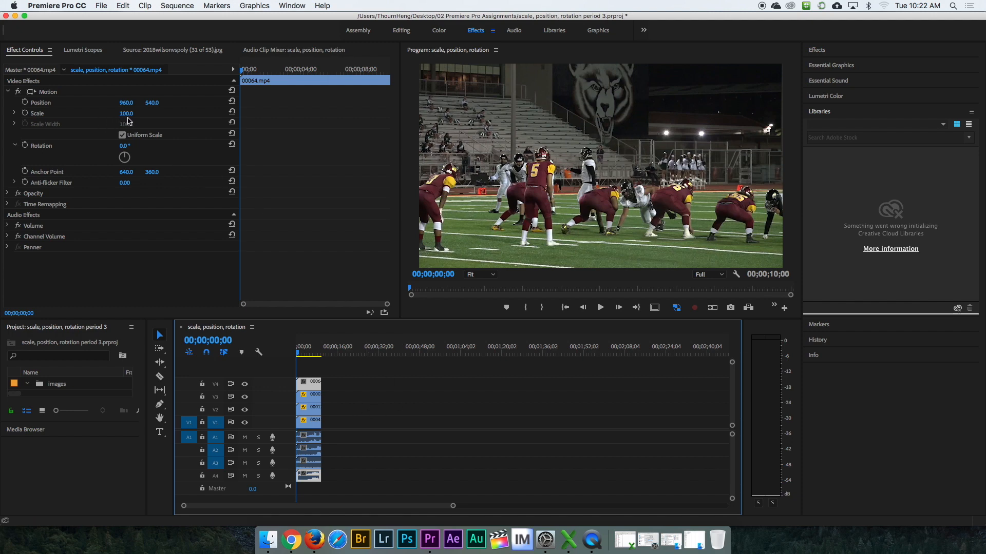
{"action": "key", "text": "super+z"}
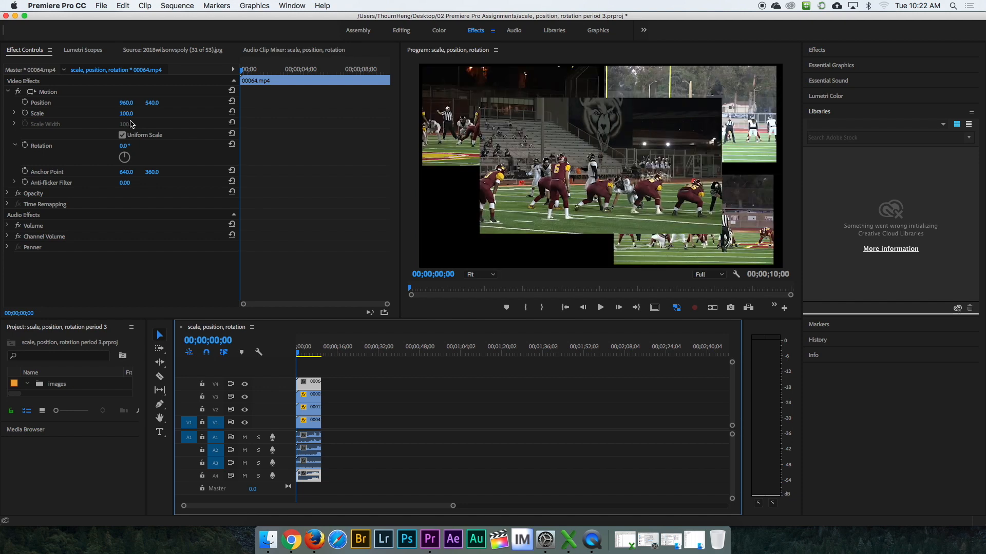
Apply Set to Frame Size to the 00064.mp4 clip on V4
{"action": "left_click", "coordinate": [309, 385]}
{"action": "left_click", "coordinate": [308, 373]}
{"action": "right_click", "coordinate": [311, 384]}
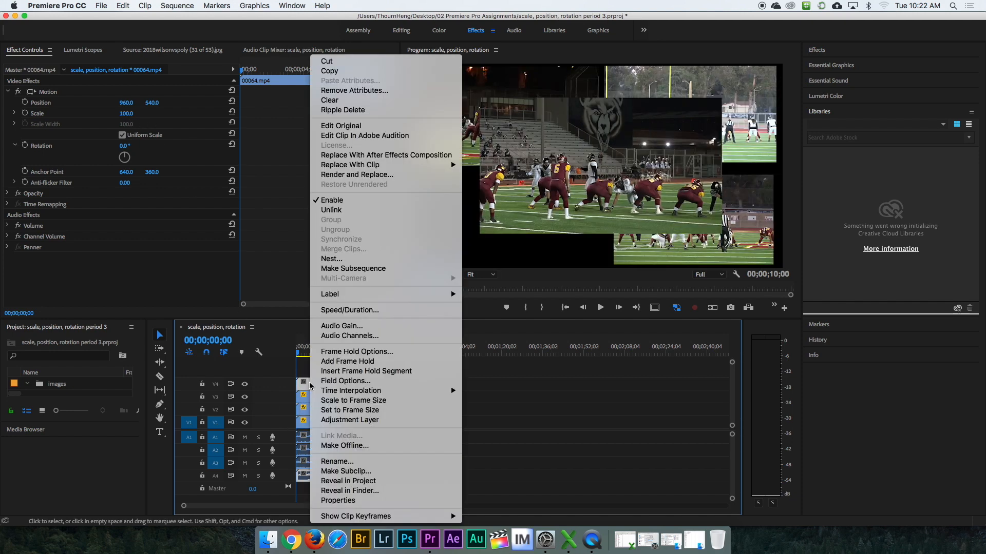
{"action": "left_click", "coordinate": [406, 412]}
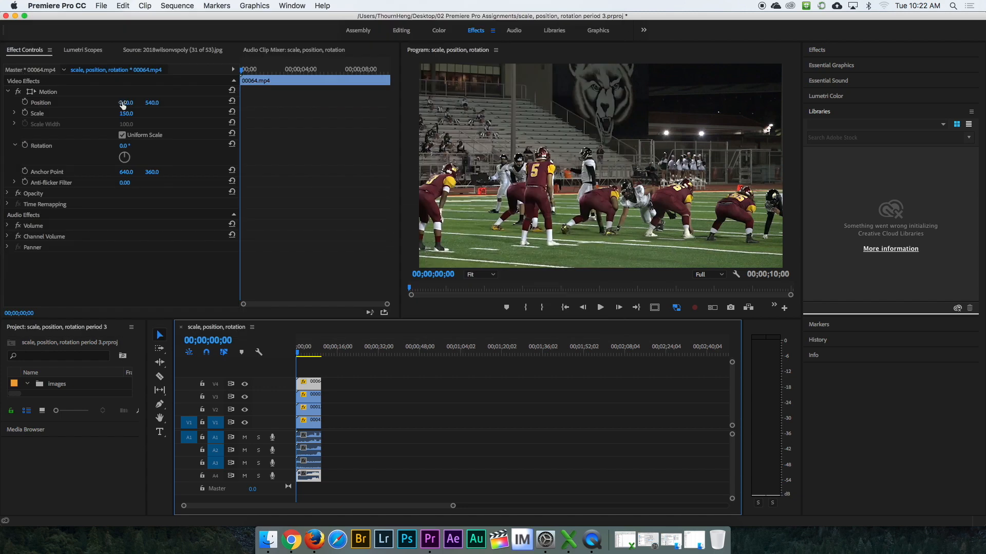
{"action": "left_click", "coordinate": [305, 383]}
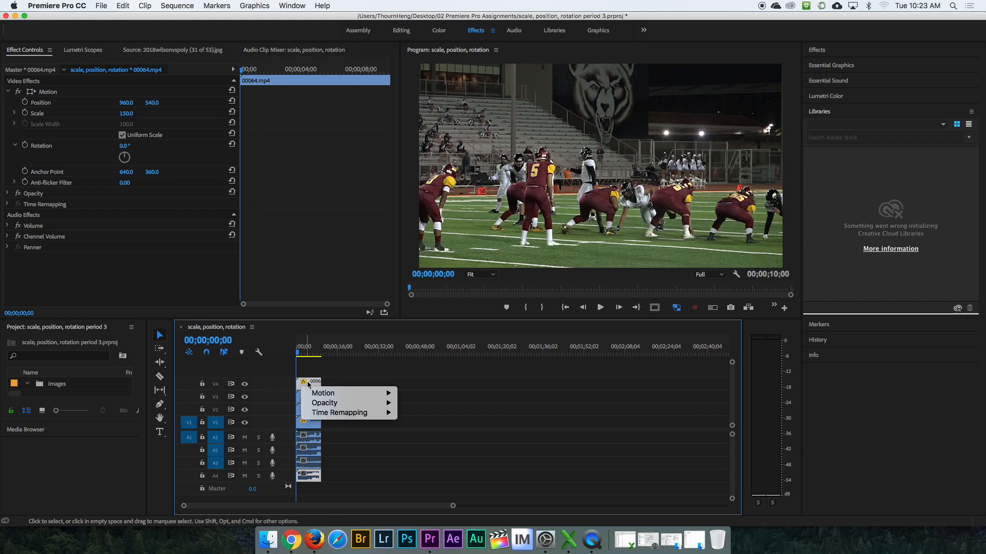
{"action": "right_click", "coordinate": [308, 385]}
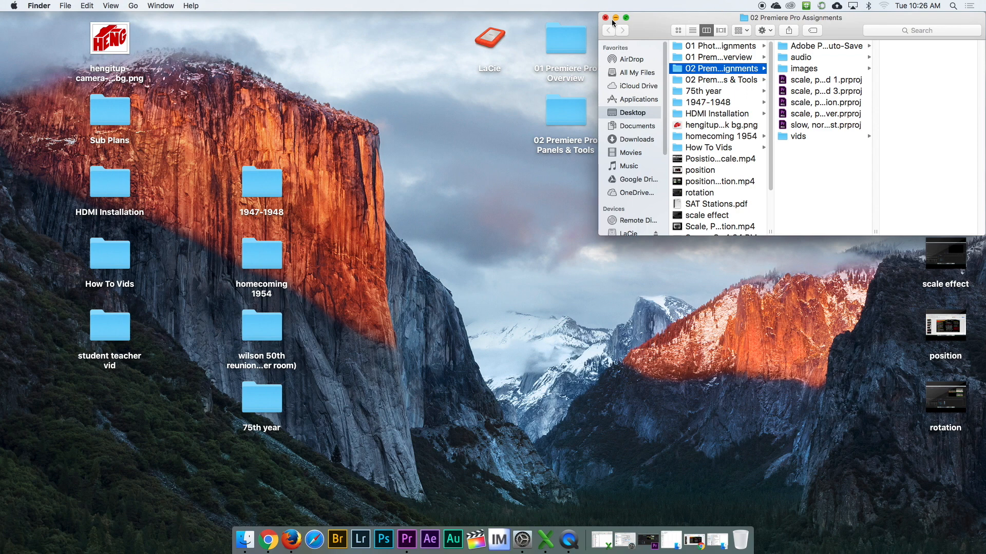
Minimize the Finder window and preview the sample video position scale rotation.mp4 from the desktop
{"action": "left_click", "coordinate": [616, 20]}
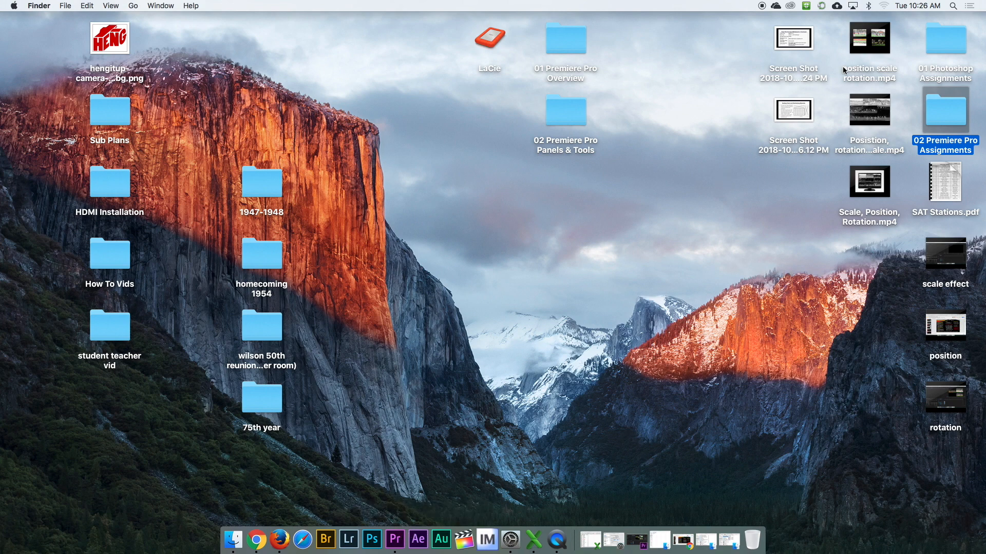
{"action": "left_click", "coordinate": [865, 49]}
{"action": "key", "text": "space"}
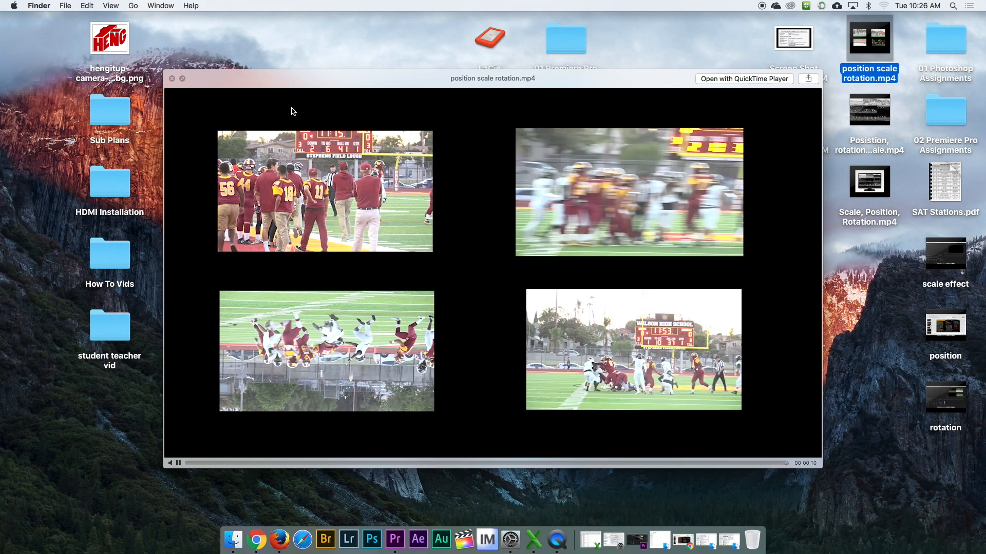
Preview the sample videos Posistion, rotation, scale.mp4 and Scale, Position, Rotation.mp4, and close the preview
{"action": "left_click", "coordinate": [863, 118]}
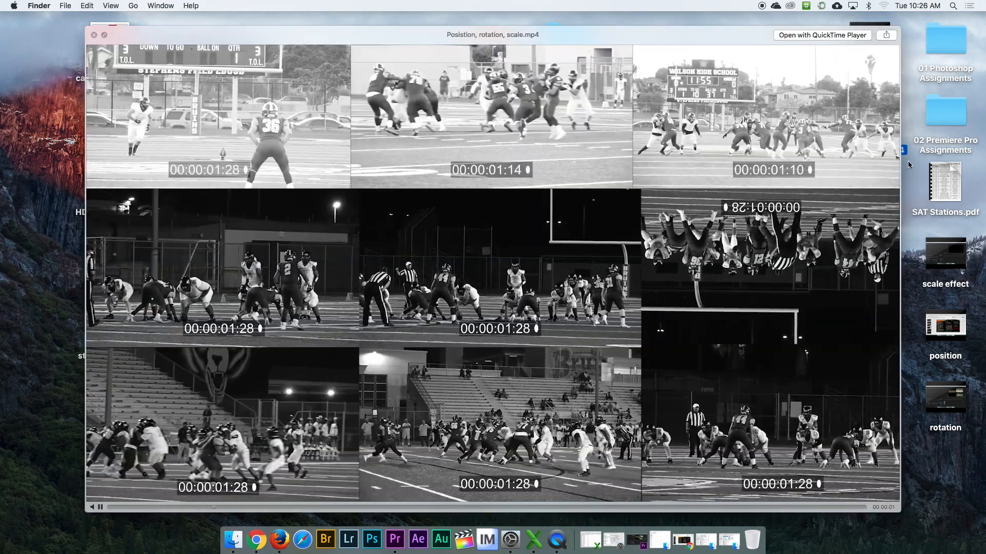
{"action": "left_click", "coordinate": [910, 164]}
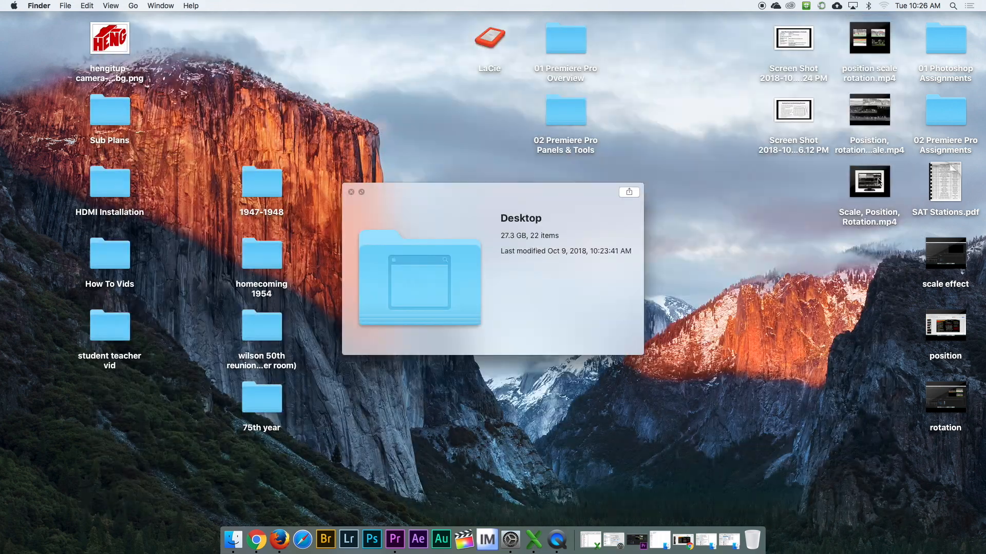
{"action": "left_click", "coordinate": [879, 181]}
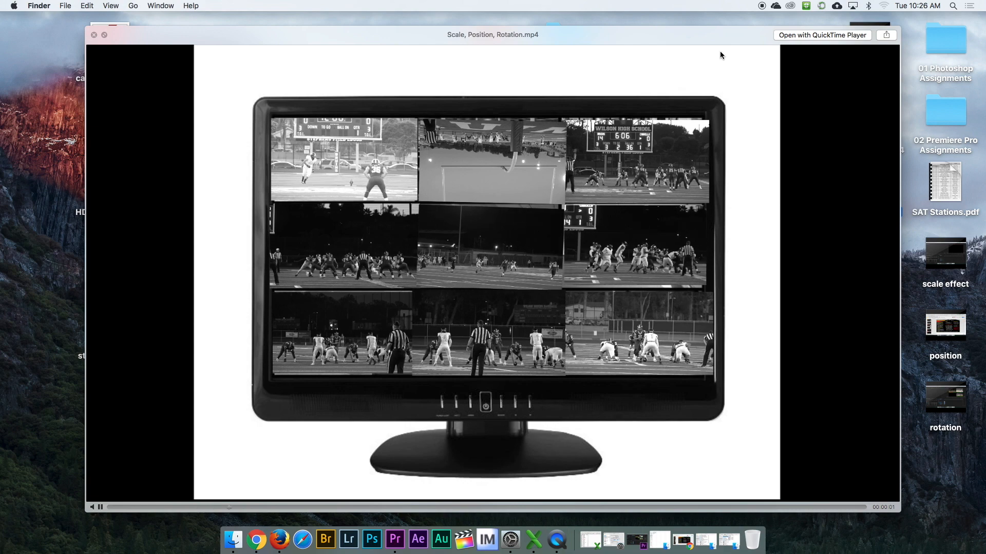
{"action": "left_click", "coordinate": [95, 35]}
Preview position scale rotation.mp4 once more and switch back to the Premiere Pro project
{"action": "left_click", "coordinate": [865, 51]}
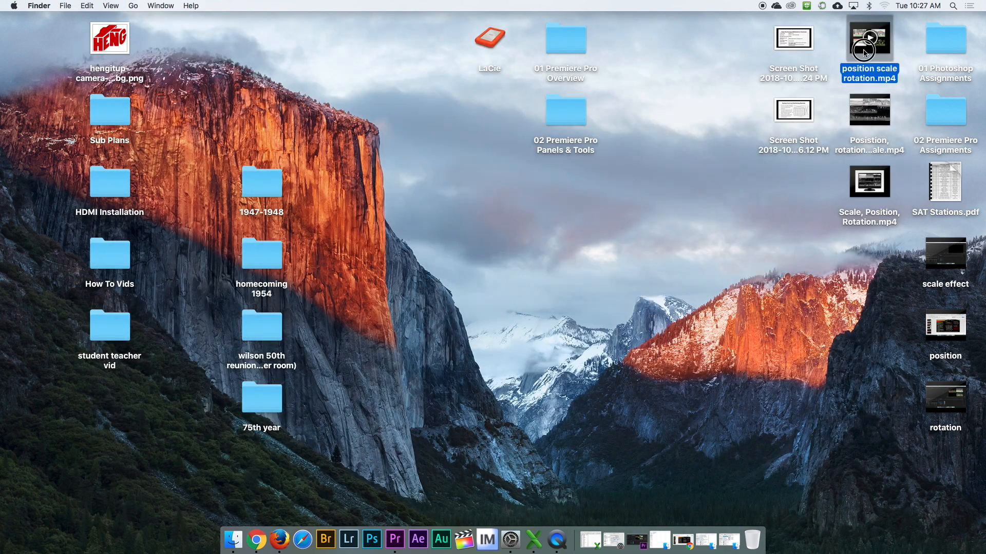
{"action": "key", "text": "space"}
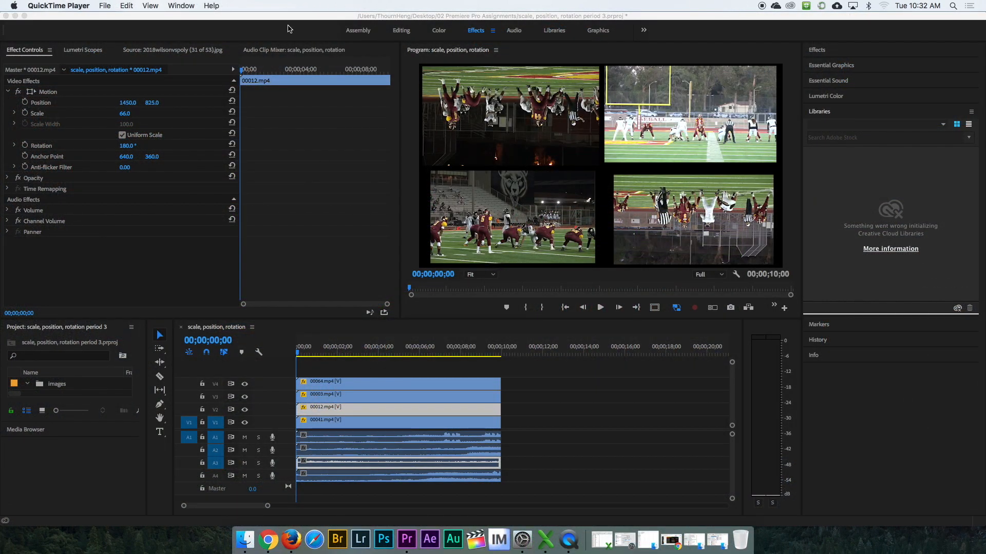
{"action": "left_click", "coordinate": [118, 17]}
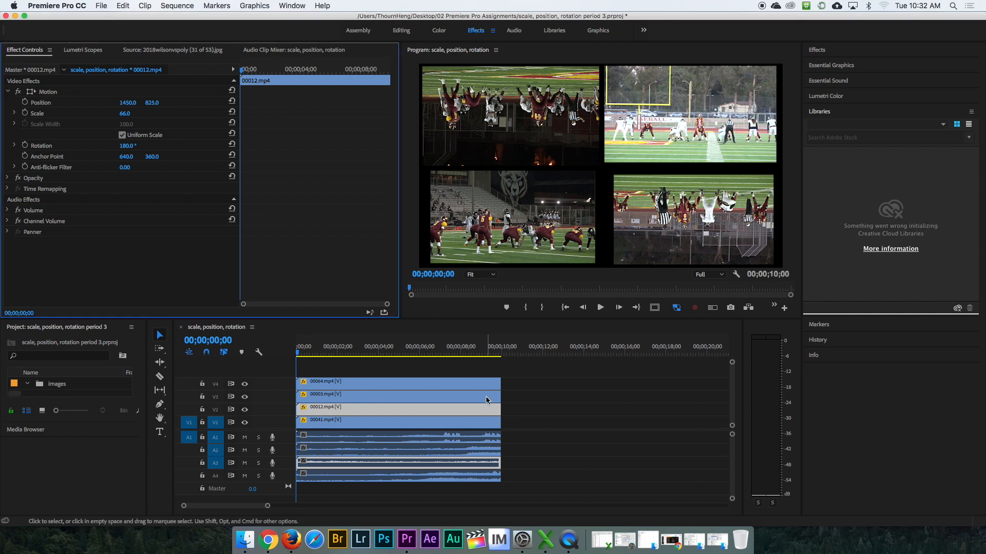
Open the media export settings for the sequence and choose the H.264 format with the YouTube 1080p HD preset
{"action": "left_click", "coordinate": [462, 370]}
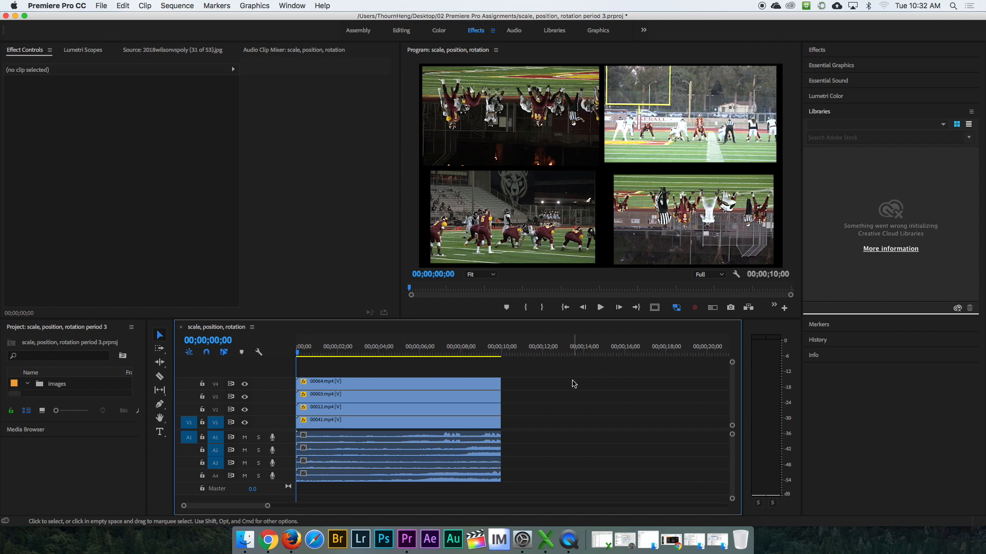
{"action": "left_click", "coordinate": [102, 6]}
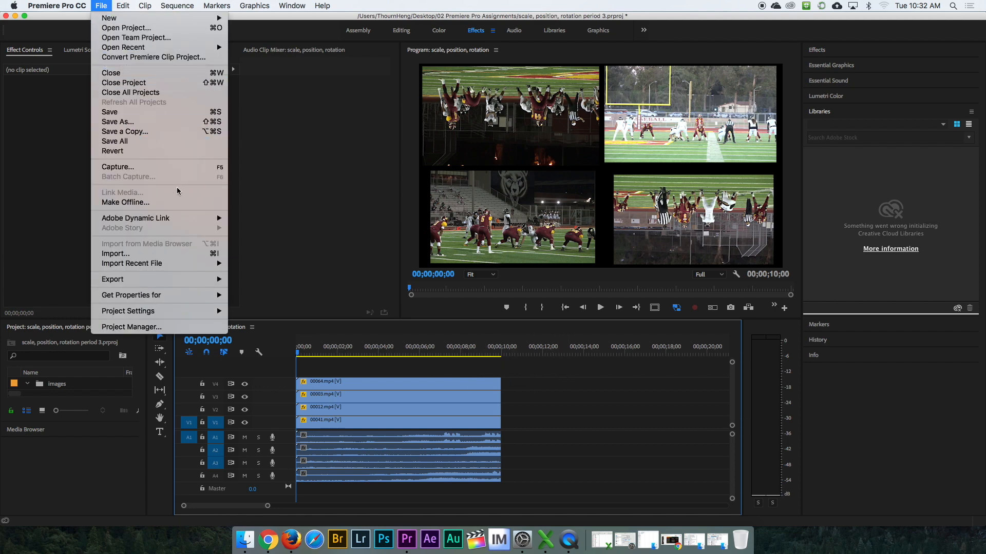
{"action": "mouse_move", "coordinate": [205, 280]}
{"action": "left_click", "coordinate": [251, 280]}
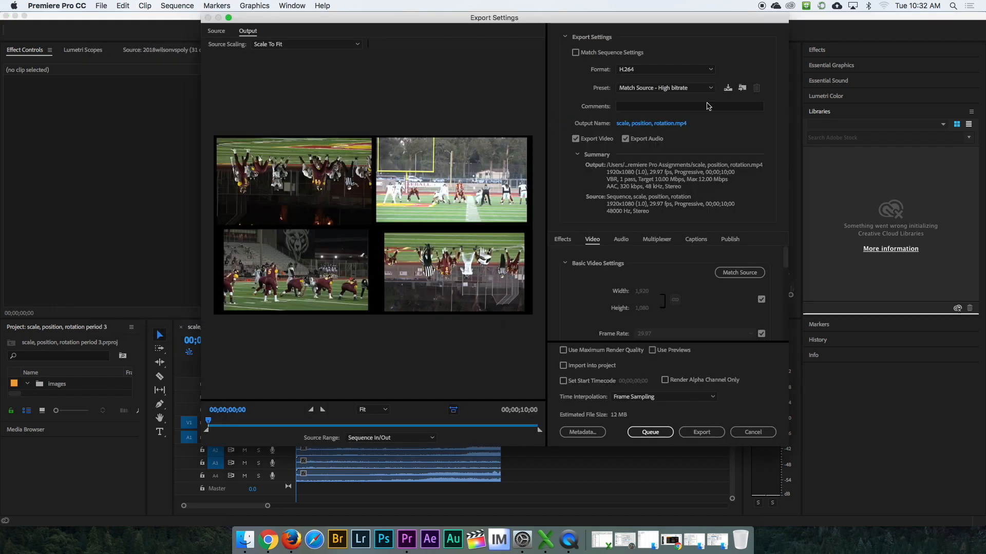
{"action": "left_click", "coordinate": [679, 71]}
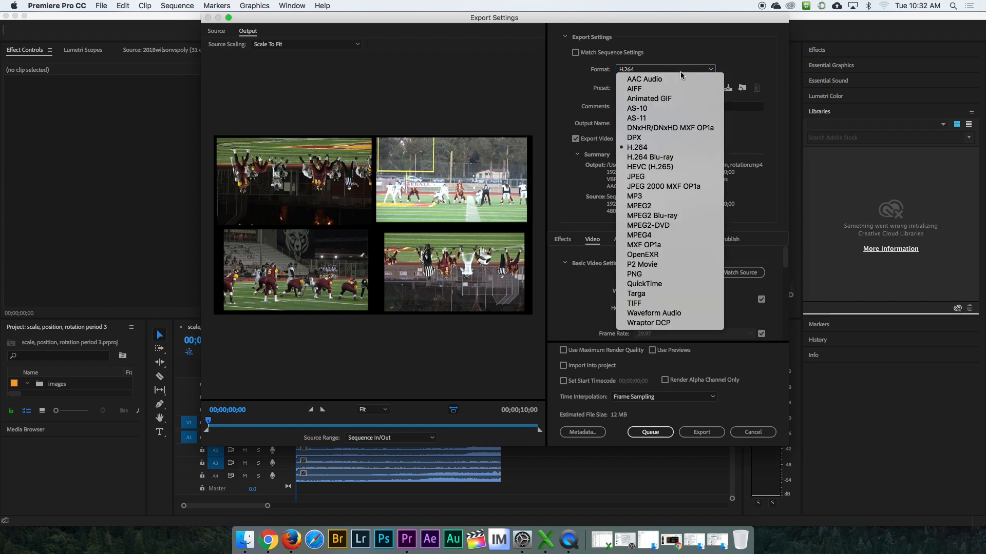
{"action": "left_click", "coordinate": [674, 150]}
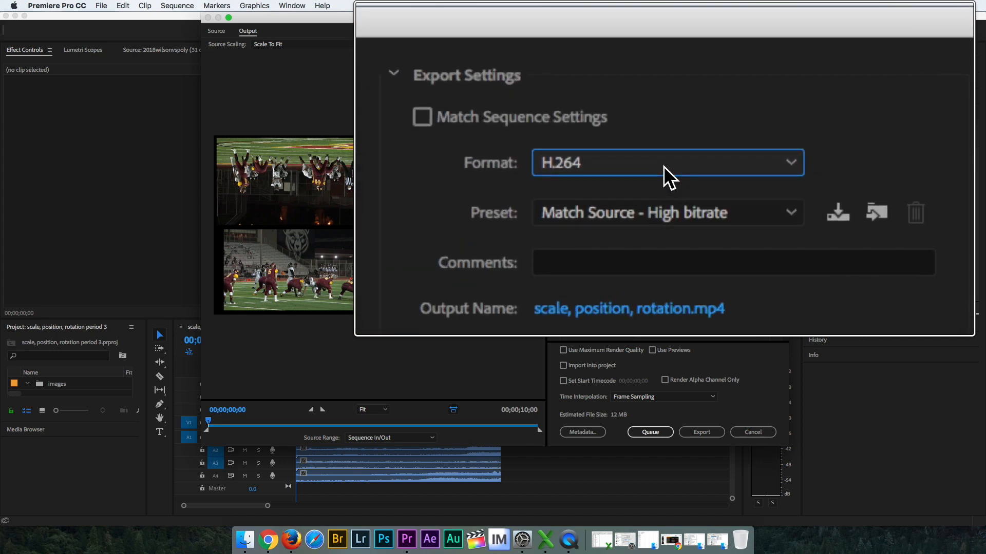
{"action": "left_click", "coordinate": [668, 167]}
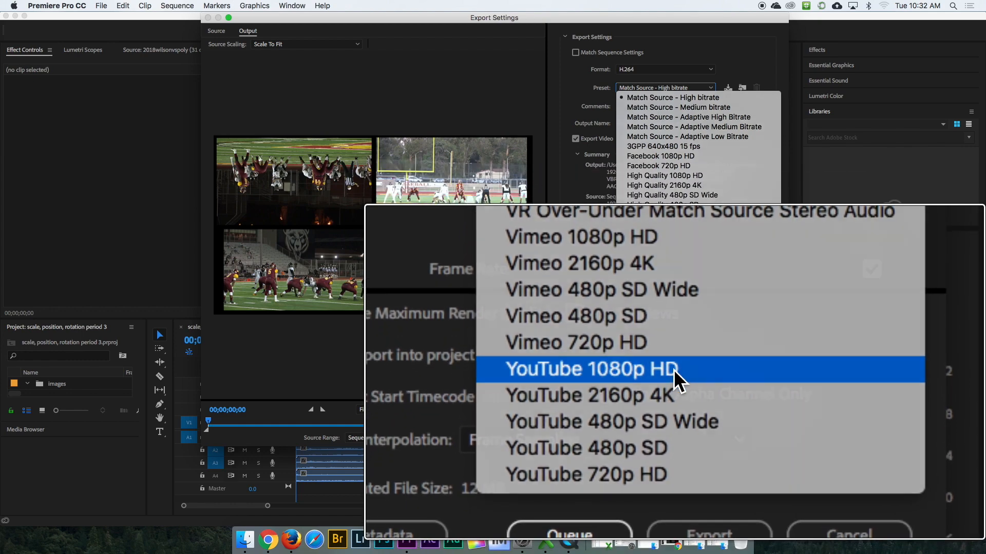
{"action": "left_click", "coordinate": [673, 369]}
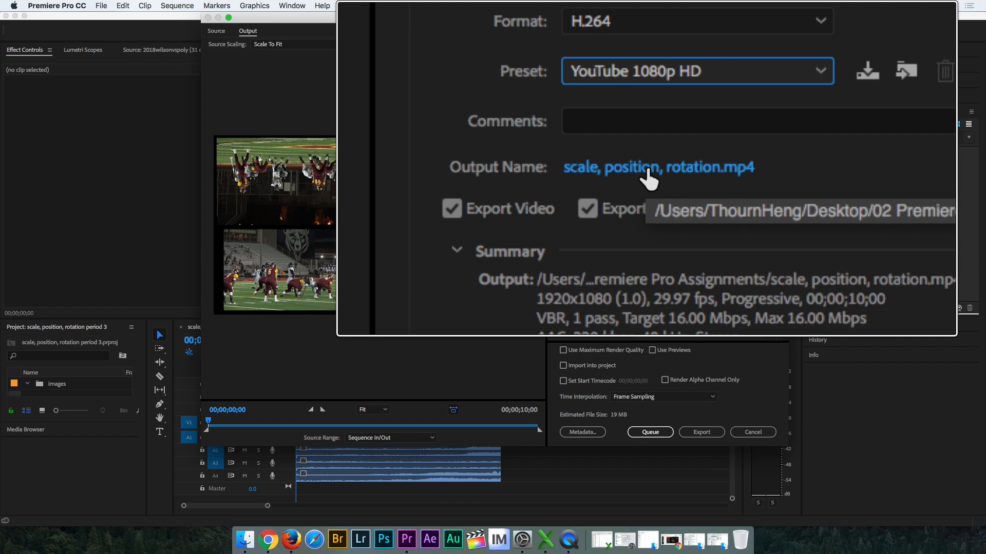
Set the output to scale, position, rotation.mp4 in the Desktop folder 02 Premiere Pro Assignments and export the video
{"action": "left_click", "coordinate": [645, 167]}
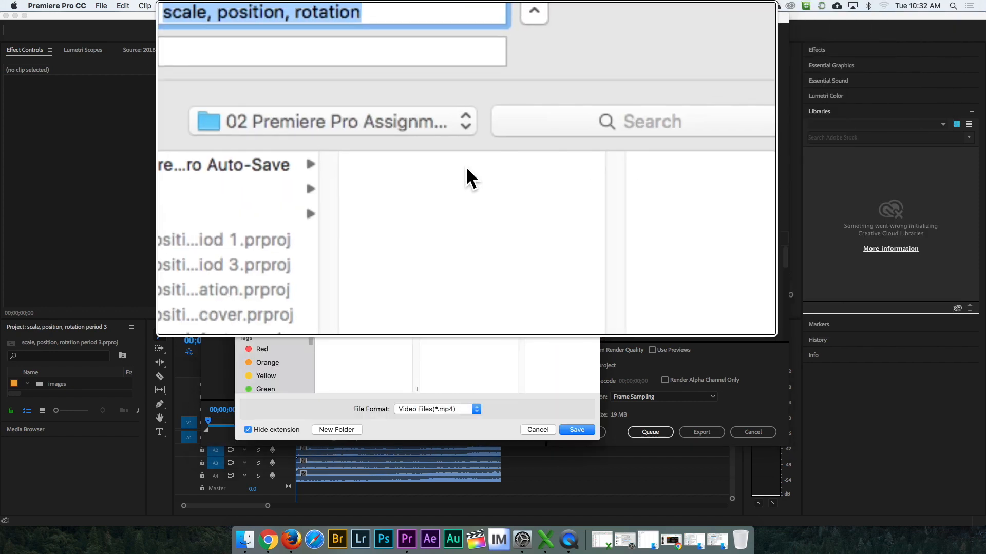
{"action": "left_click", "coordinate": [310, 172]}
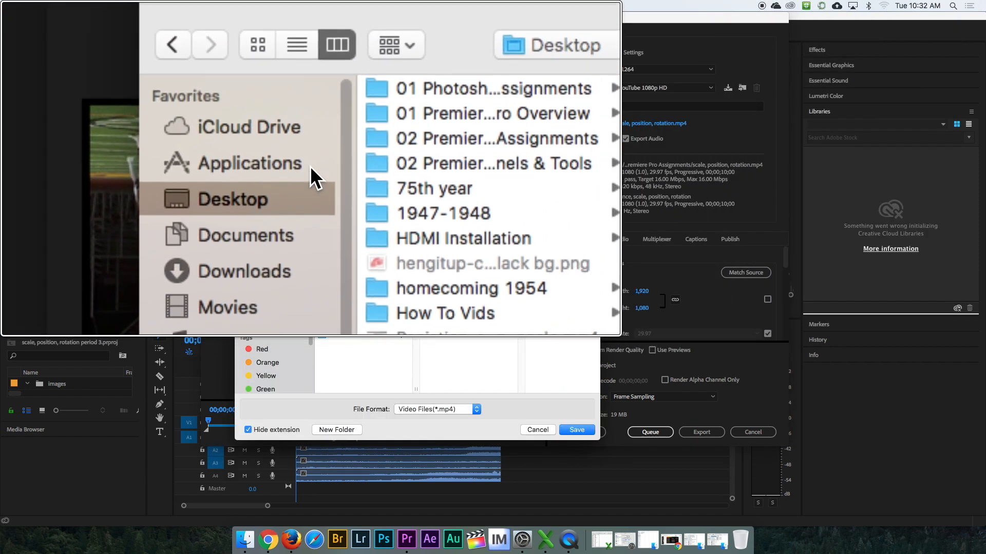
{"action": "left_click", "coordinate": [352, 166]}
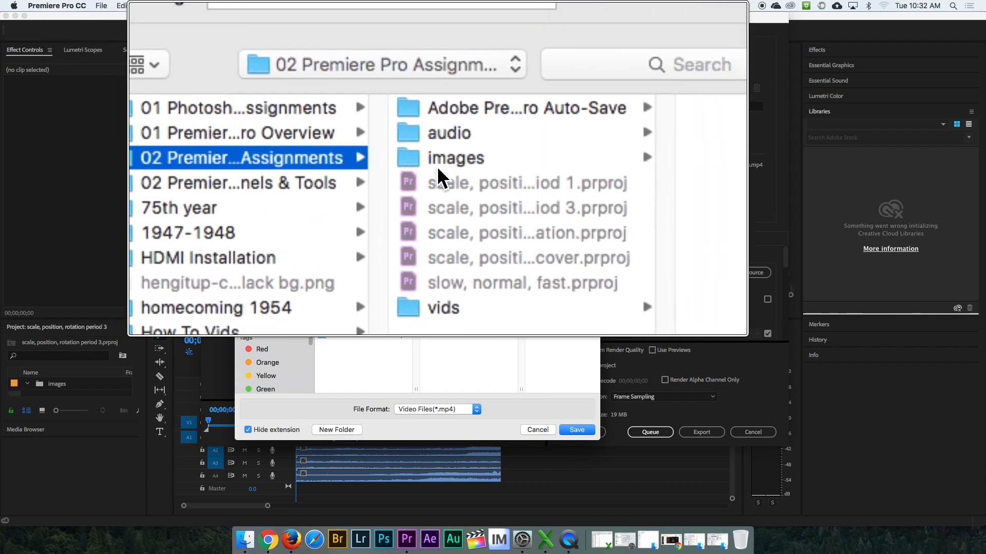
{"action": "left_click", "coordinate": [433, 167]}
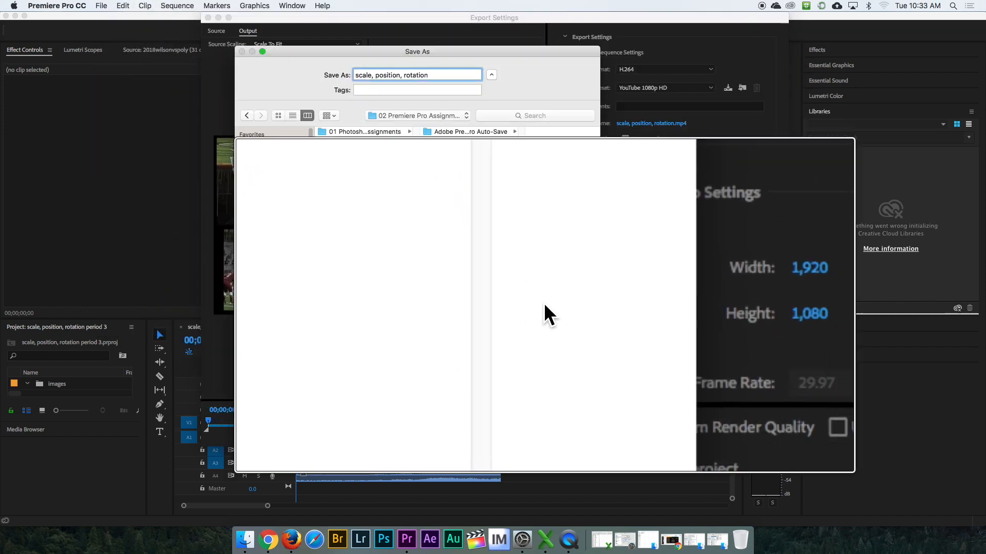
{"action": "left_click", "coordinate": [581, 384]}
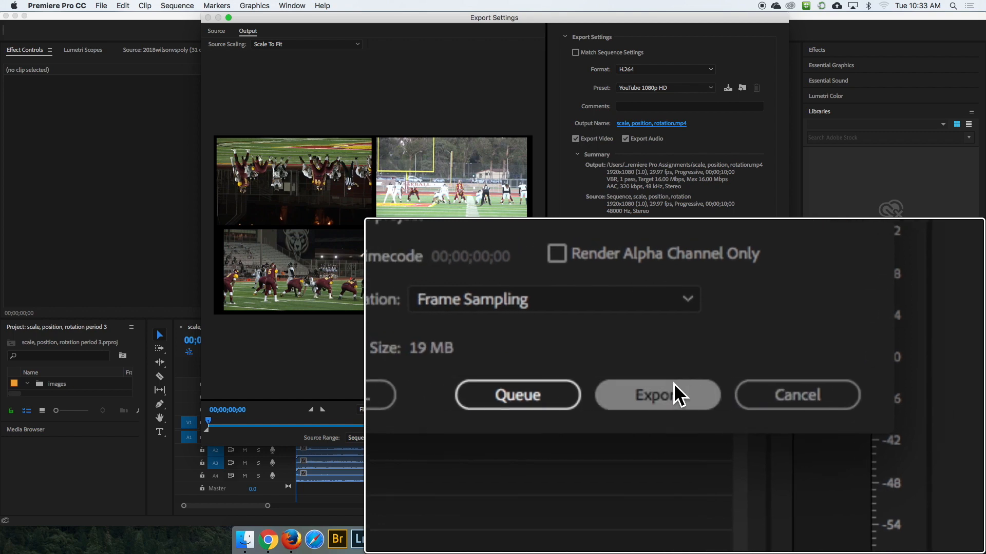
{"action": "left_click", "coordinate": [673, 384]}
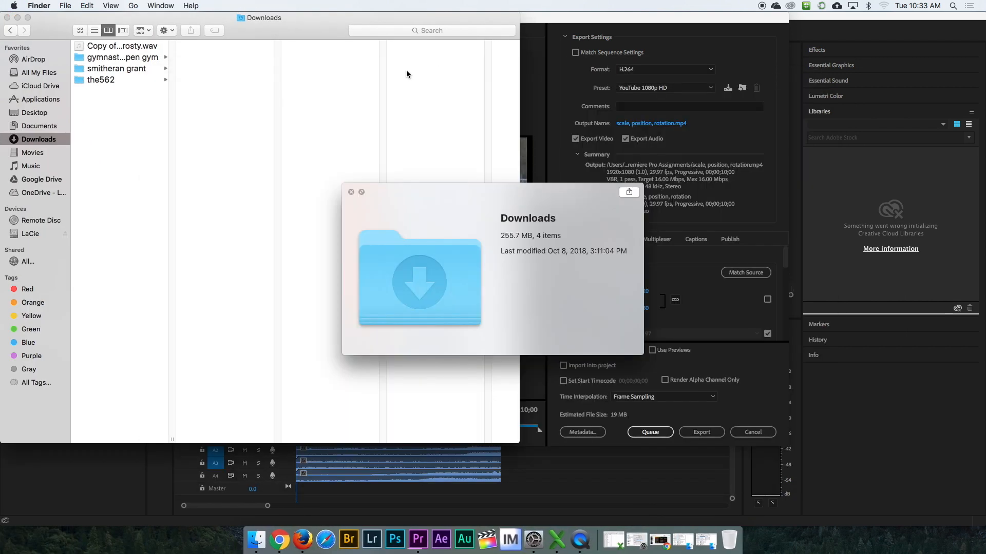
In Finder, preview the exported scale, position, rotation.mp4 from the Desktop folder 02 Premiere Pro Assignments, and close the preview
{"action": "left_click", "coordinate": [44, 114]}
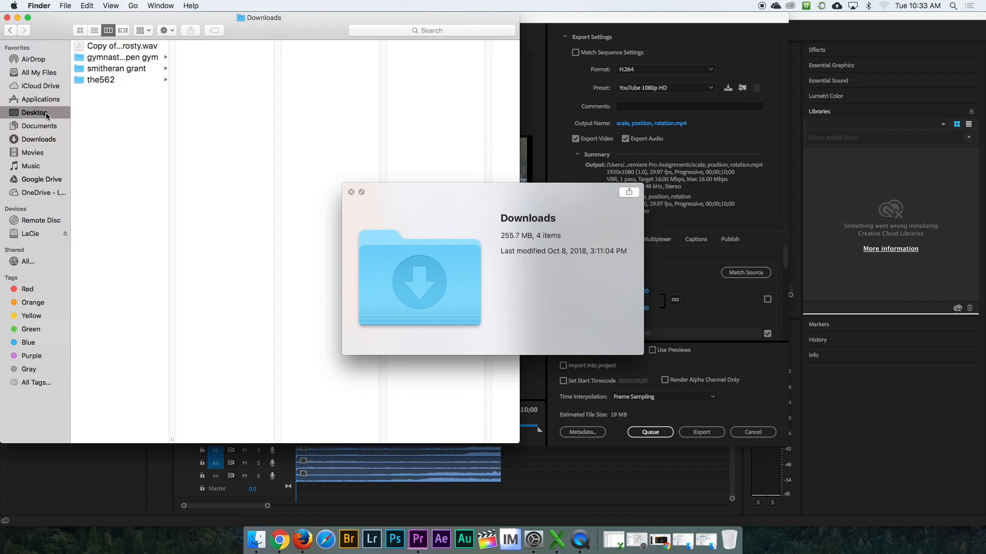
{"action": "left_click", "coordinate": [140, 69]}
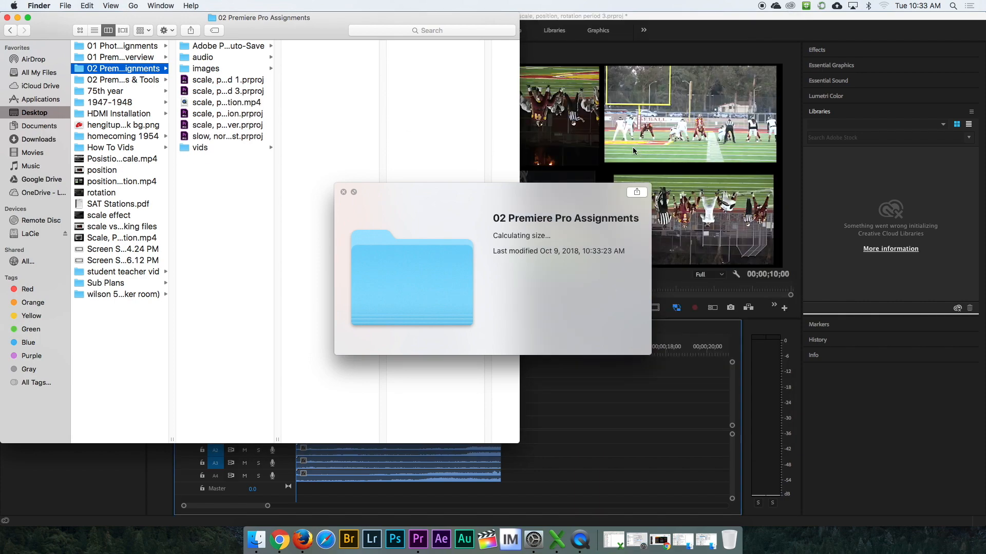
{"action": "left_click", "coordinate": [213, 103]}
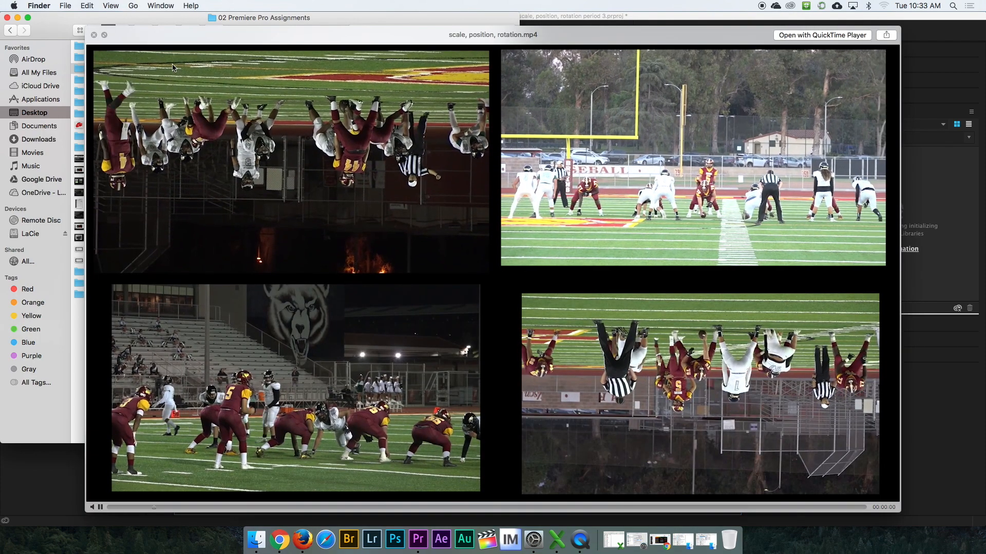
{"action": "left_click", "coordinate": [94, 35]}
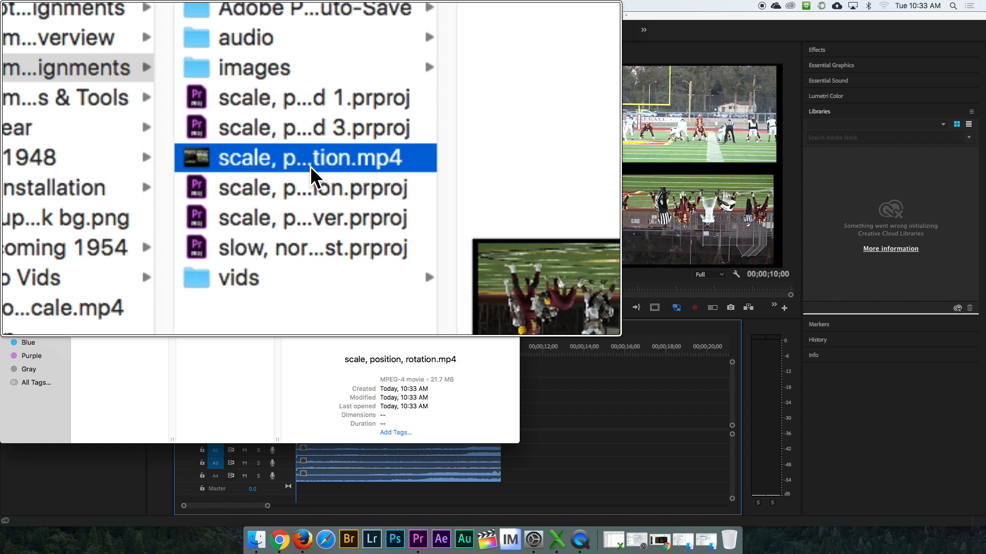
Compare the project file scale, position, rotation.prproj with the exported scale, position, rotation.mp4 in the assignments folder, ending on the MP4
{"action": "left_click", "coordinate": [310, 167]}
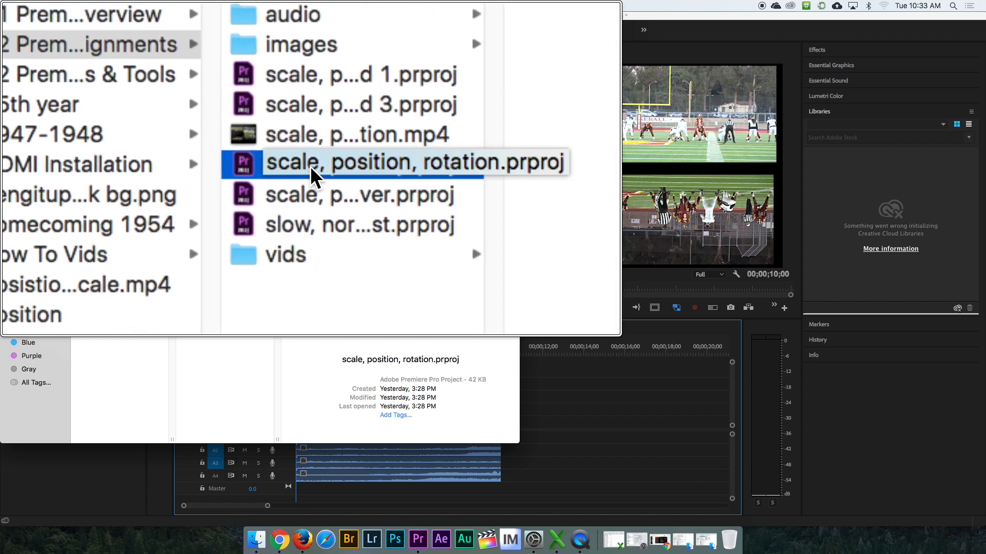
{"action": "left_click", "coordinate": [310, 166]}
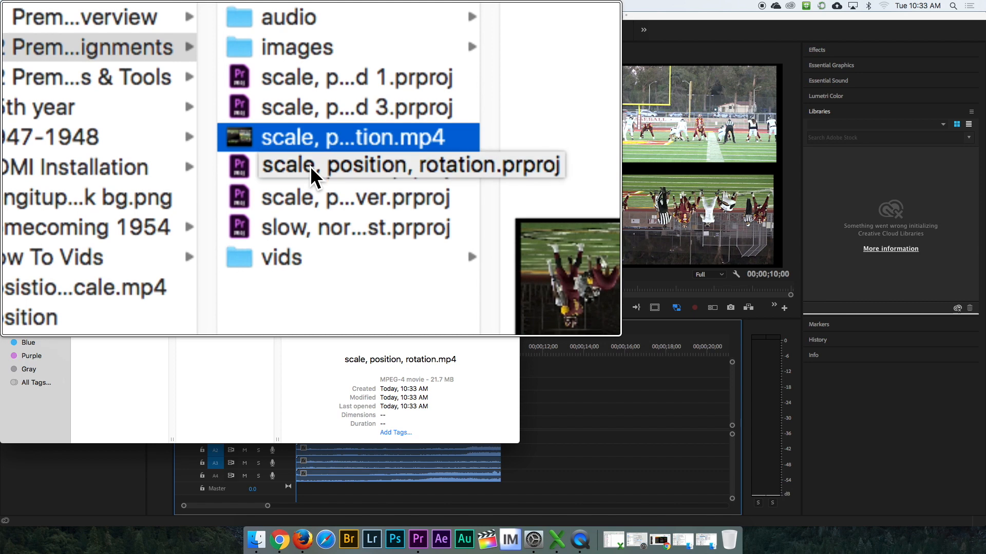
{"action": "left_click", "coordinate": [311, 168]}
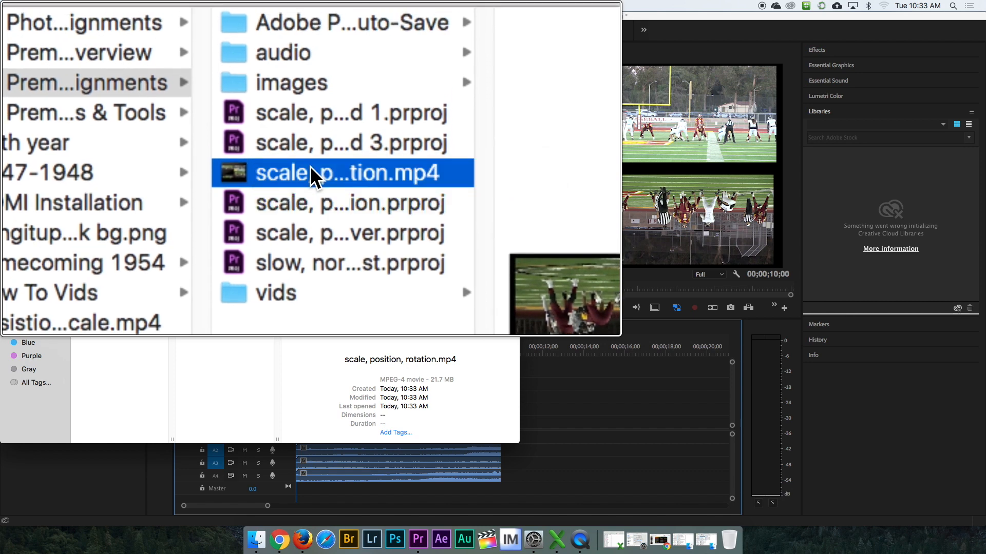